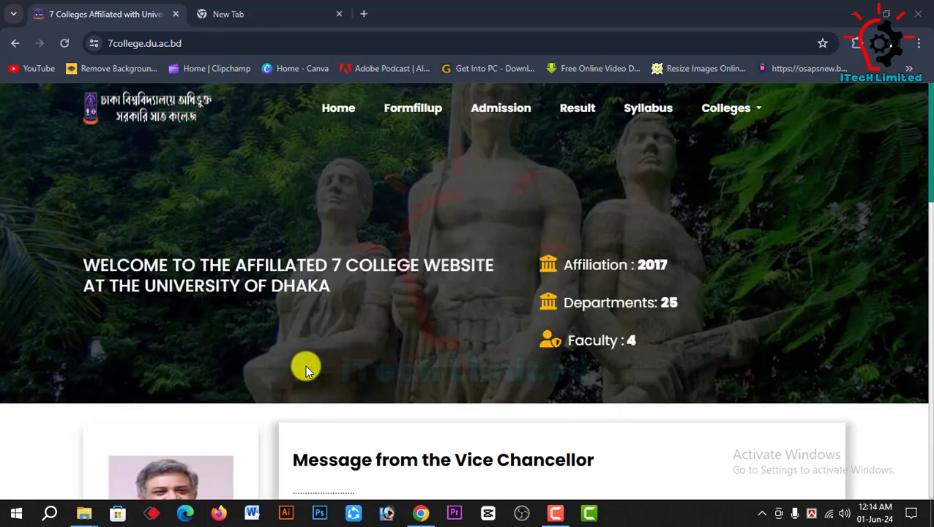
Open the 7 College admission site in a new tab from Admission in the top navigation.
scroll(302, 367, "down", 3)
scroll(474, 395, "up", 3)
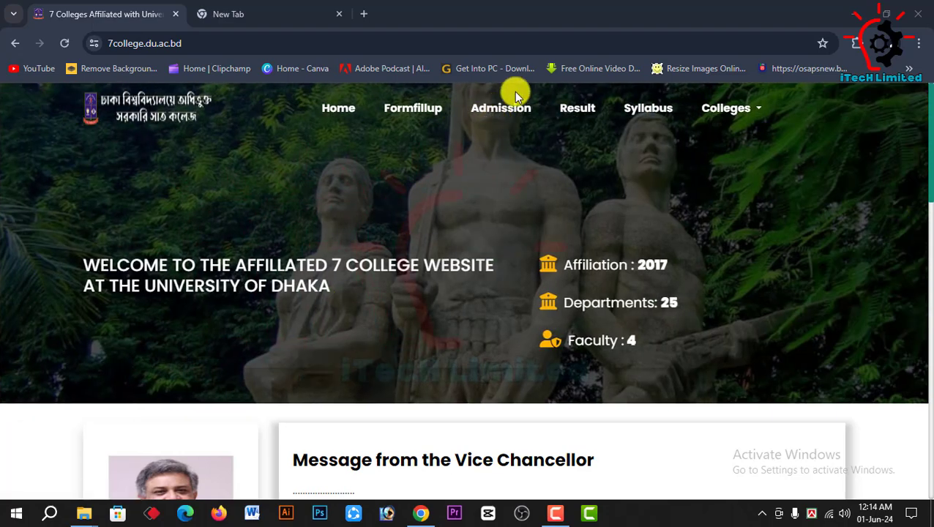
left_click(501, 107)
scroll(481, 330, "down", 3)
scroll(480, 333, "up", 4)
scroll(480, 349, "up", 3)
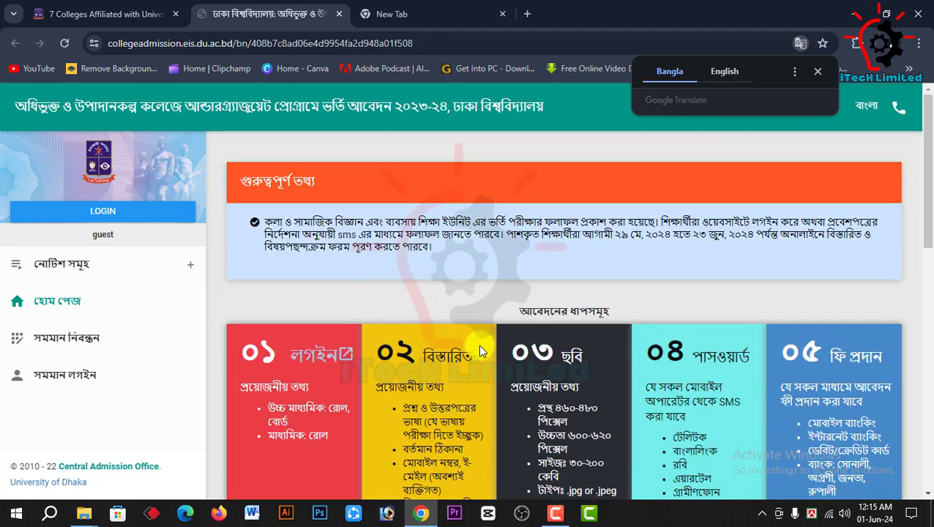
Log in on the applicant page with roll number, board ঢাকা and exam year.
left_click(326, 358)
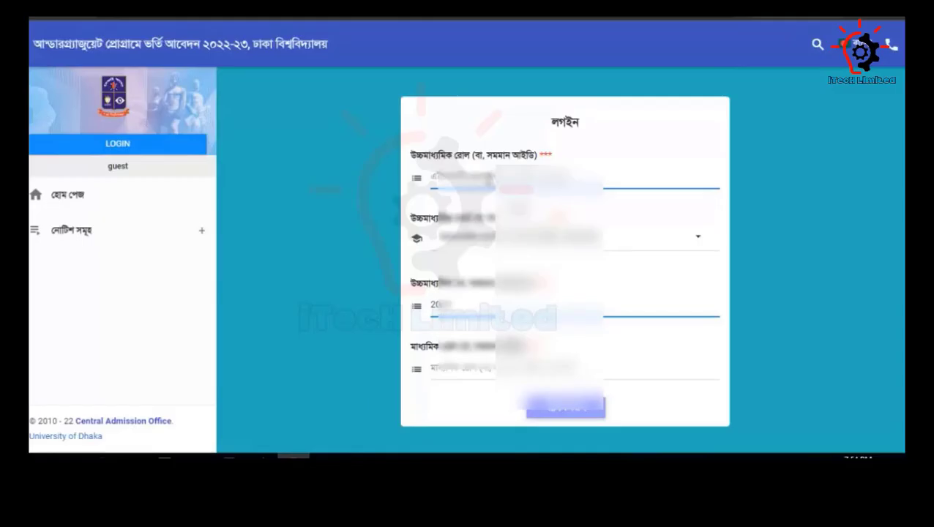
left_click(484, 238)
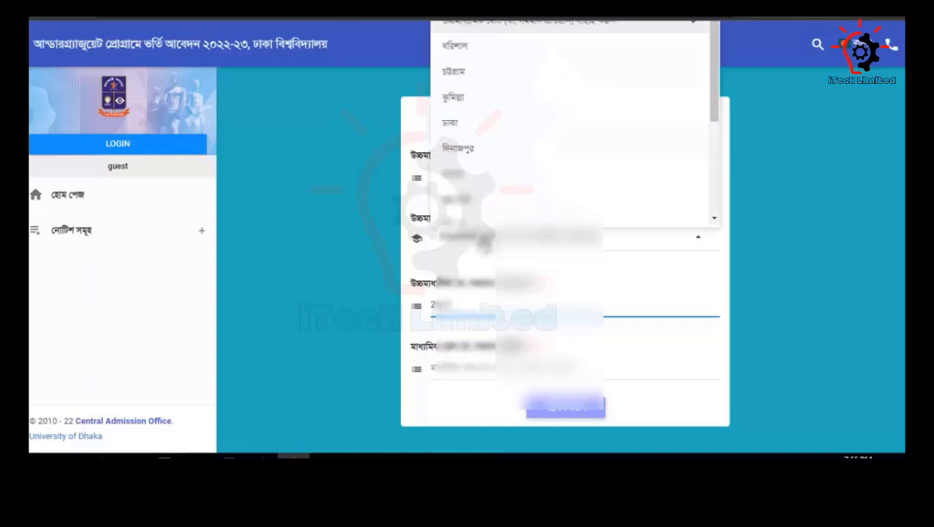
left_click(471, 126)
left_click(472, 366)
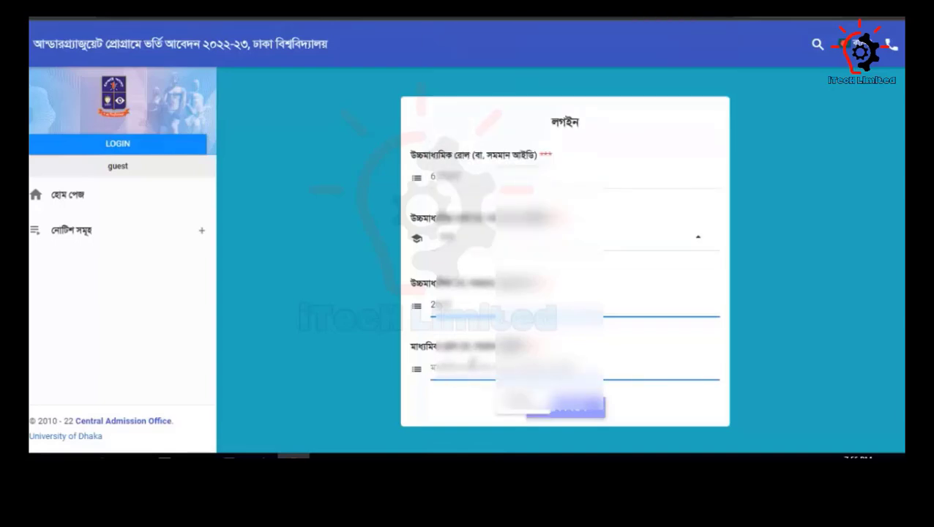
left_click(609, 404)
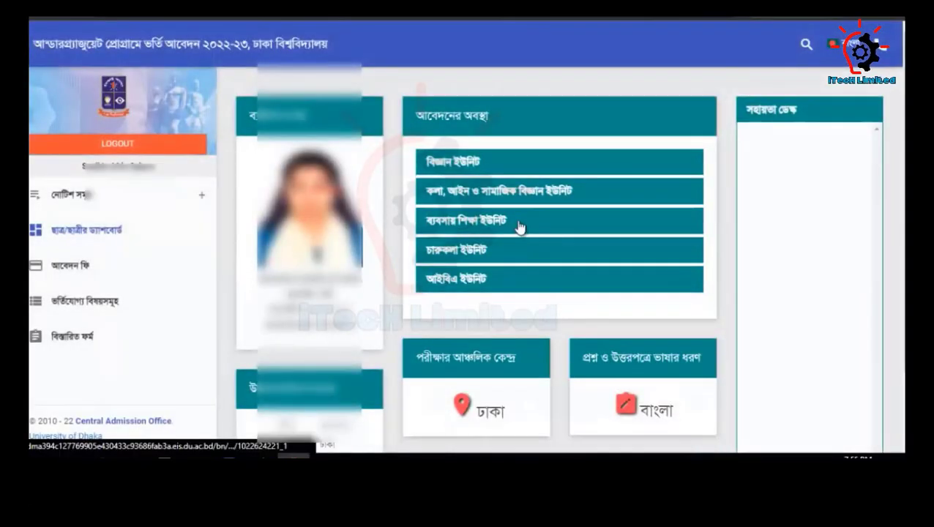
Check the ব্যবসায় শিক্ষা ইউনিট status, then open the বিস্তারিত ফর্ম page.
left_click(519, 227)
left_click(520, 227)
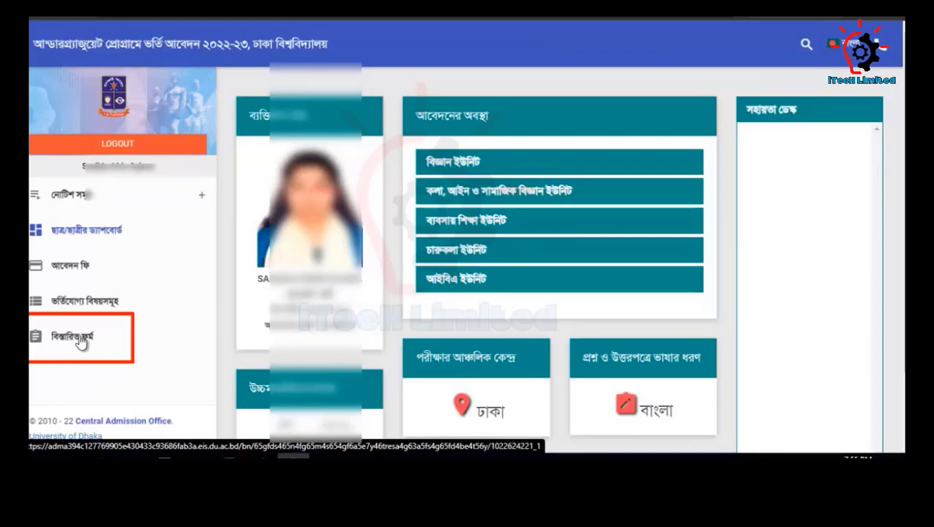
left_click(74, 336)
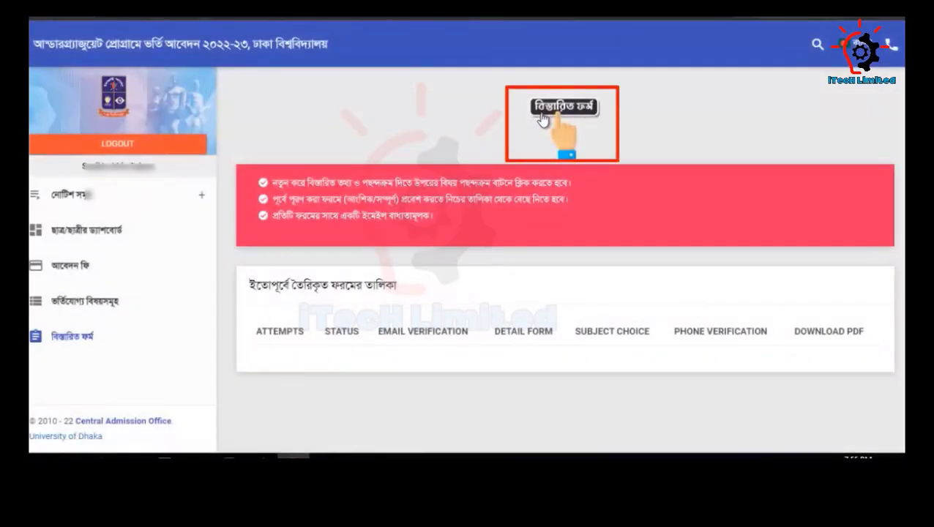
Start a new detailed form, enter and confirm the applicant's e-mail, and send the verification code.
left_click(551, 109)
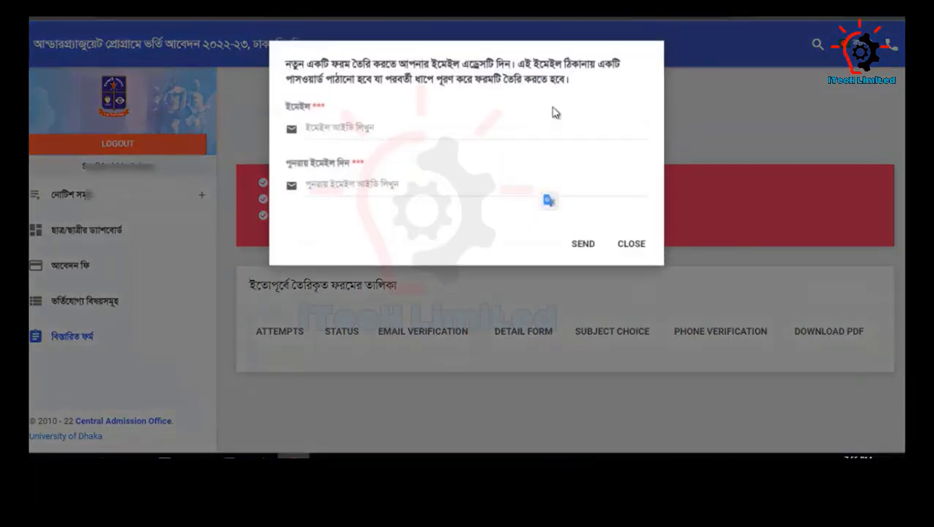
left_click(380, 129)
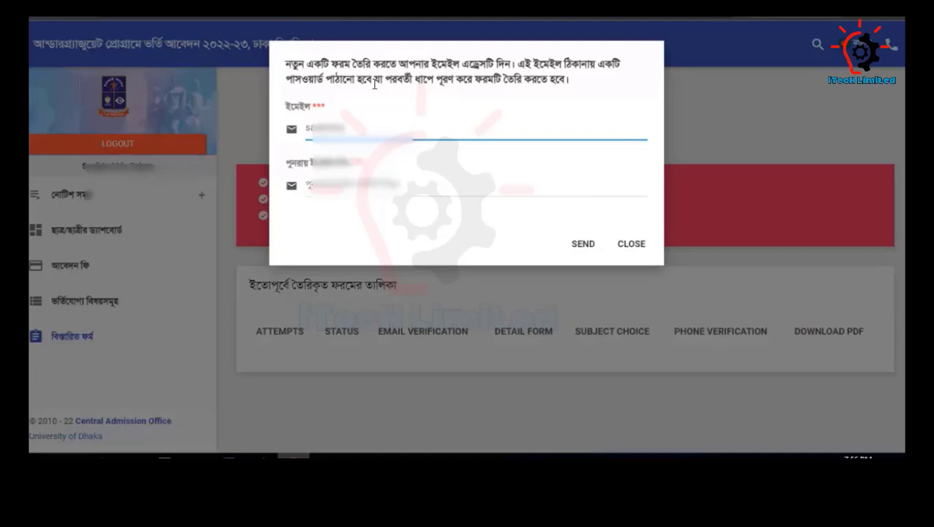
type("@gmail.com")
key("Tab")
type("s")
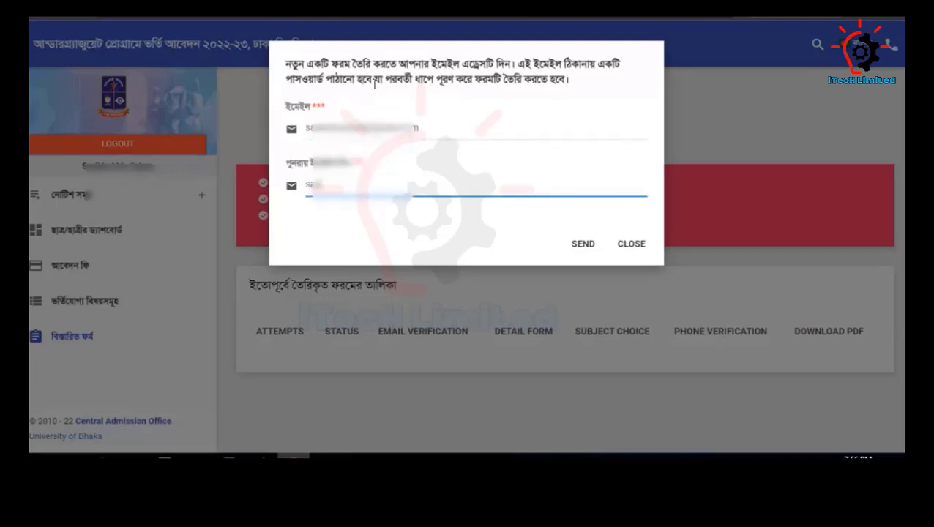
key("ctrl+v")
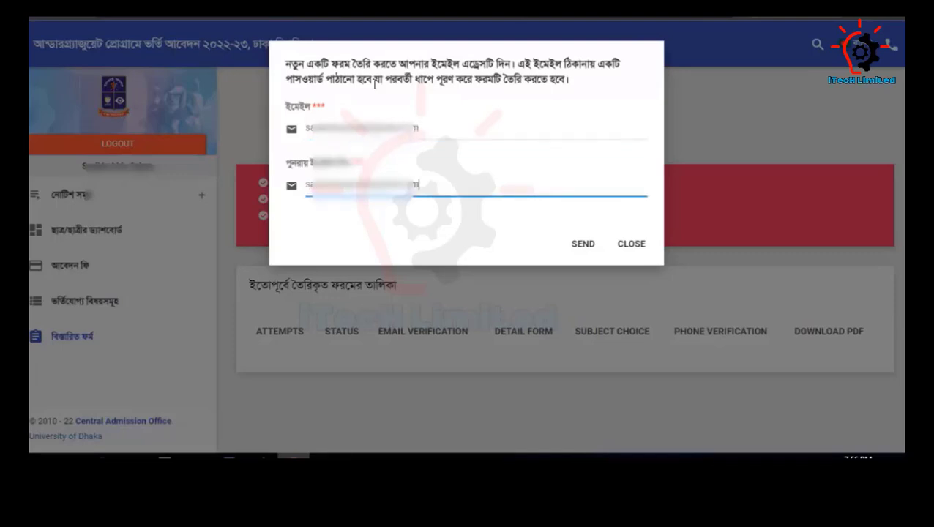
left_click(583, 245)
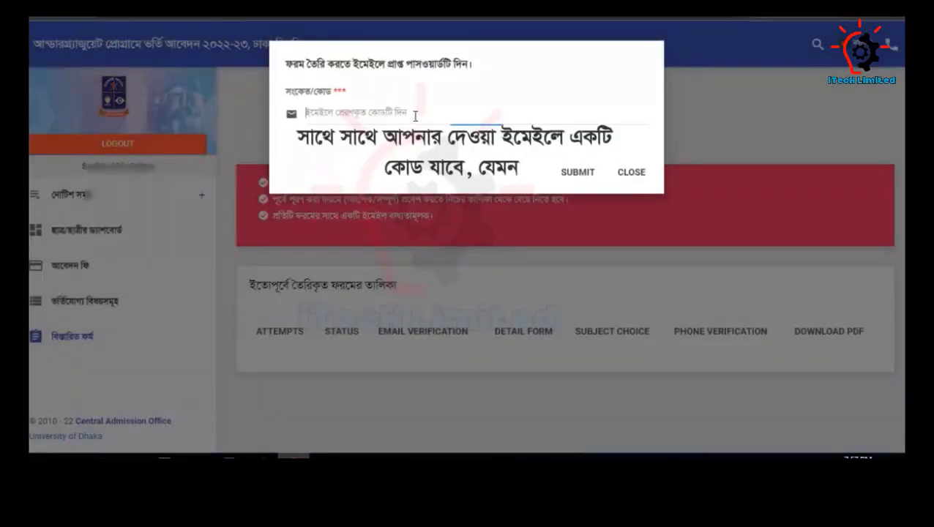
Enter the emailed verification code, submit it, and acknowledge the registration alert.
left_click(415, 115)
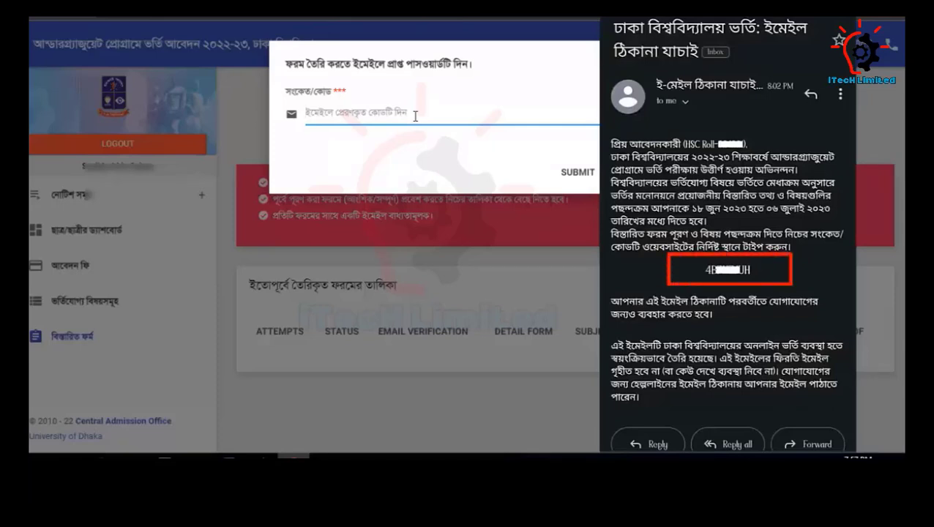
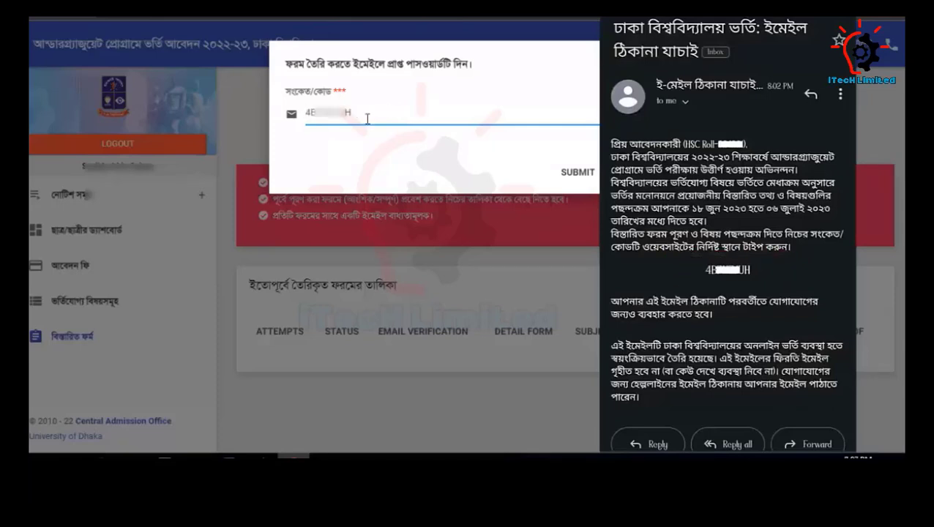
left_click(574, 174)
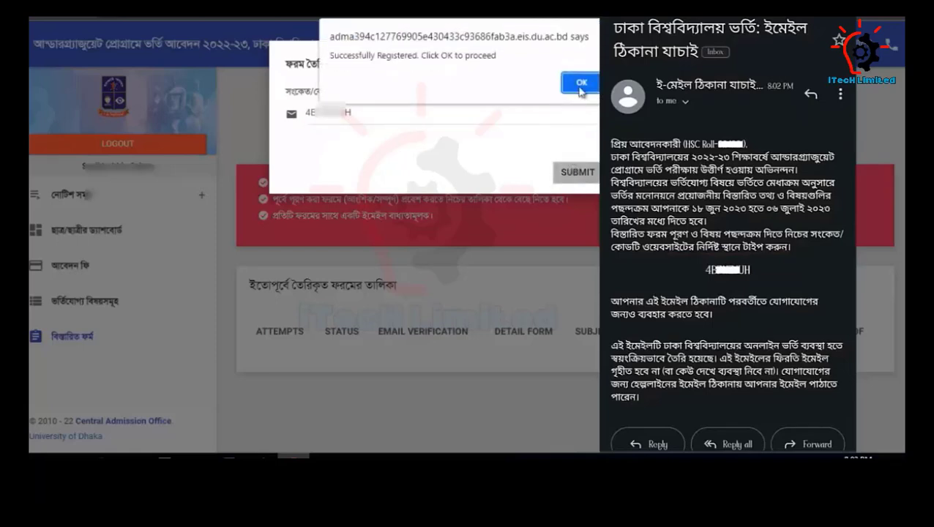
left_click(583, 84)
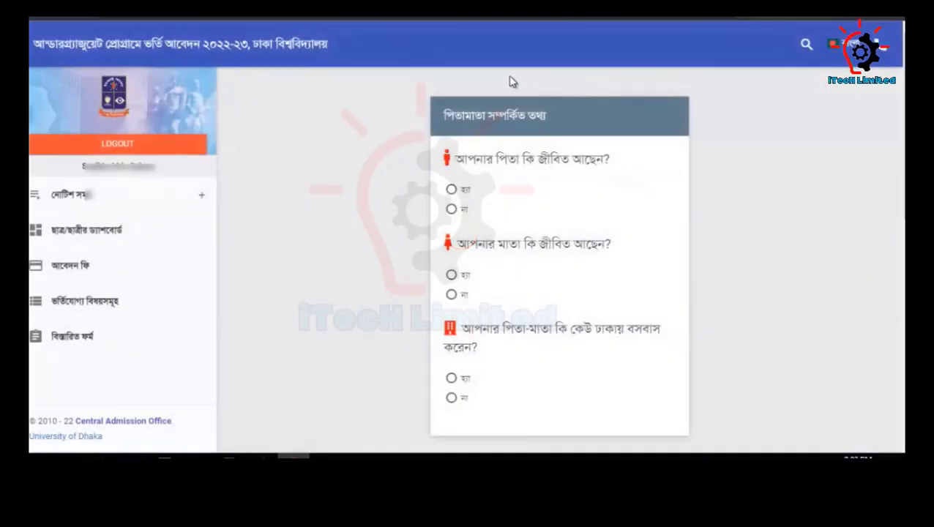
Answer yes that the father and mother are alive and that the parents live in Dhaka.
left_click_drag(467, 159, 537, 159)
left_click(465, 191)
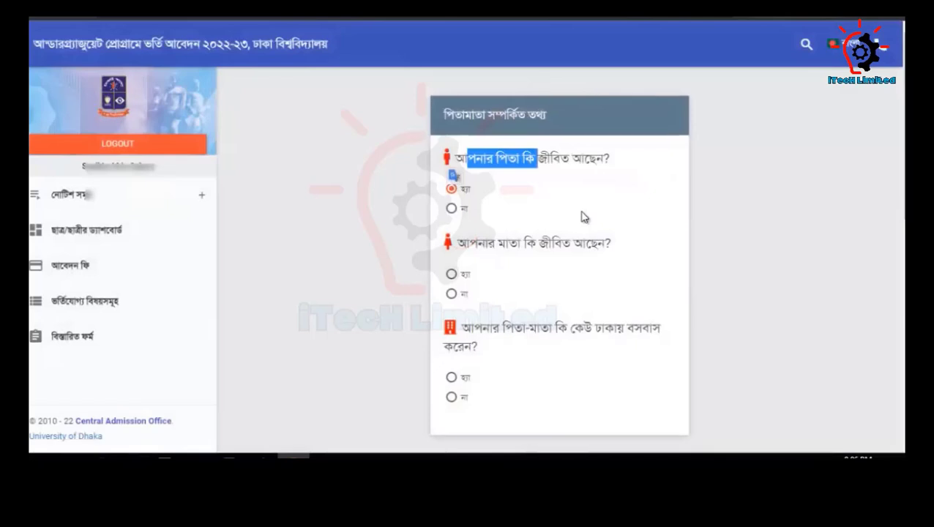
scroll(583, 213, "down", 1)
left_click_drag(477, 178, 570, 178)
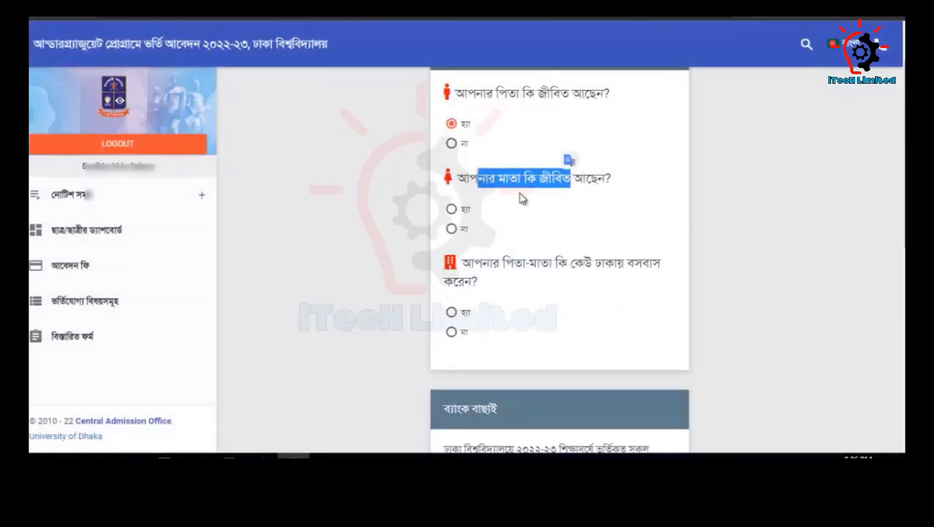
left_click(451, 210)
left_click_drag(539, 263, 594, 263)
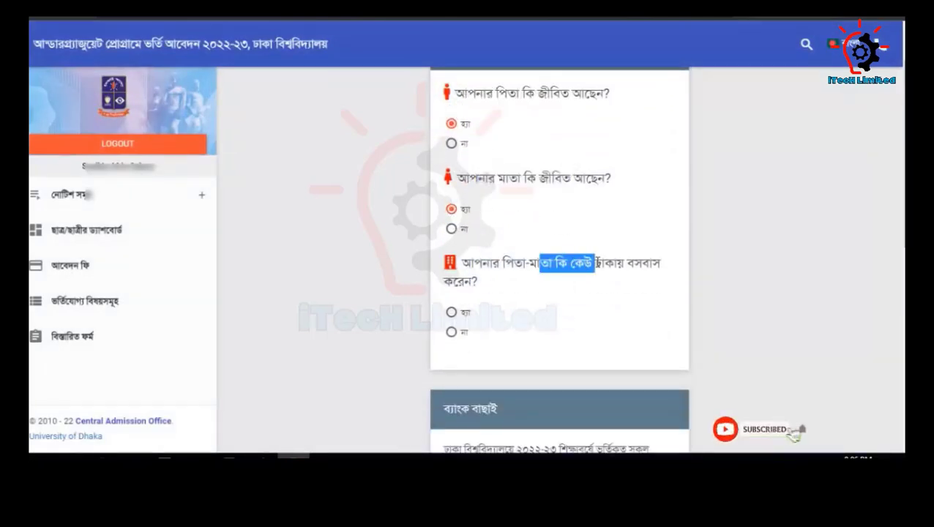
left_click(452, 313)
Read the notes on automatic student bank accounts and the bank choice question.
scroll(629, 269, "down", 2)
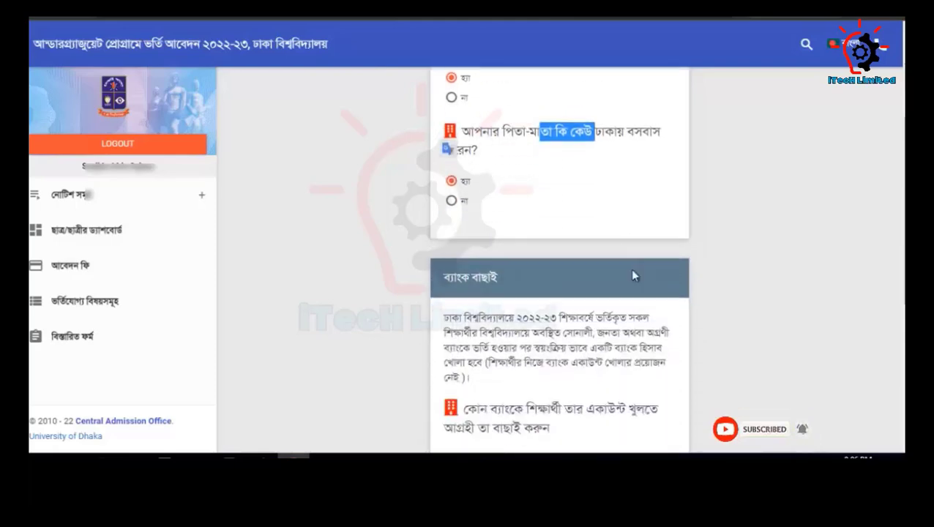
scroll(630, 268, "down", 1)
scroll(633, 271, "down", 1)
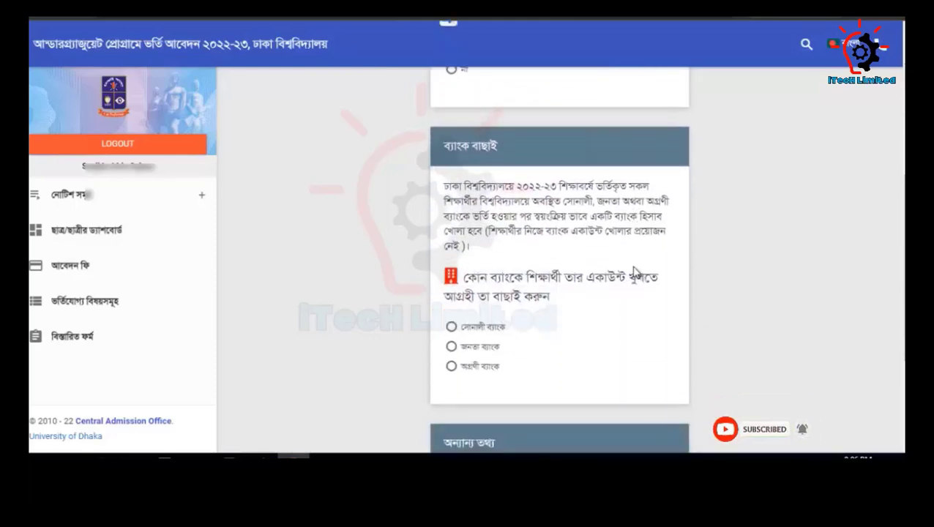
left_click_drag(520, 201, 606, 201)
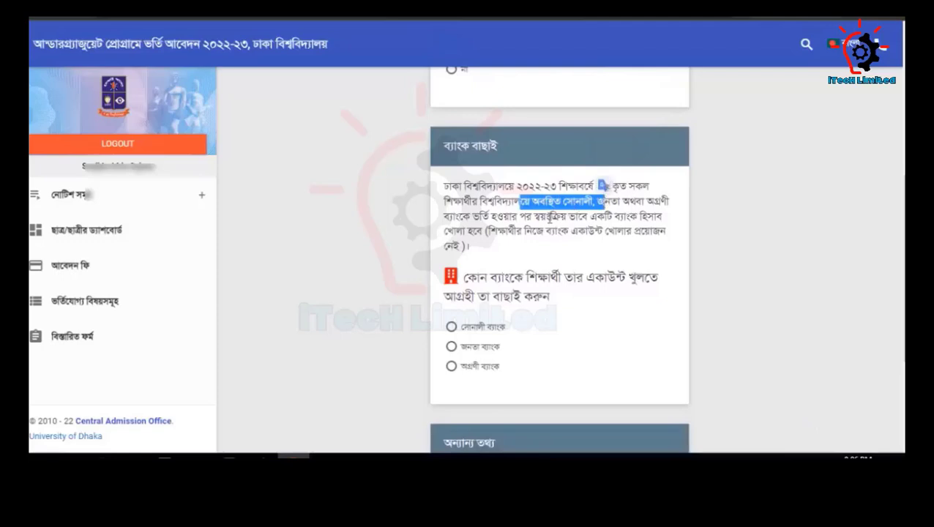
left_click_drag(510, 216, 628, 217)
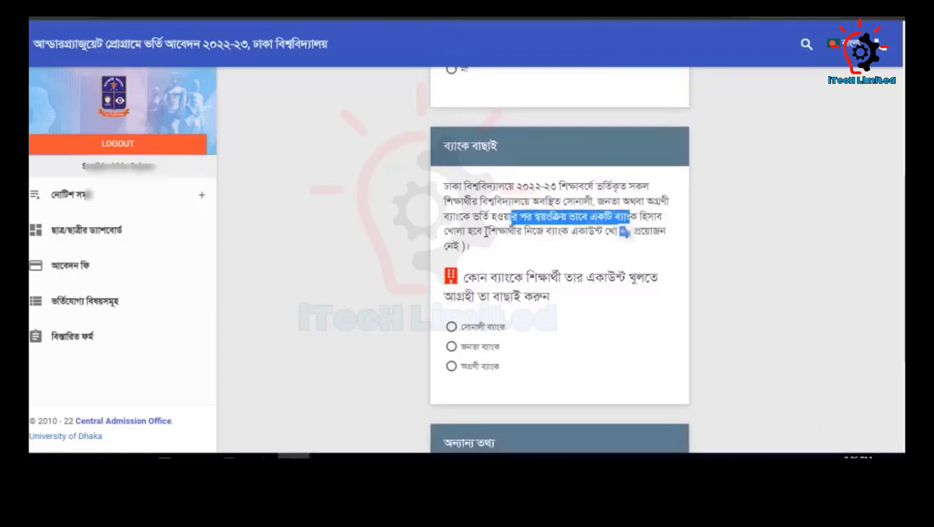
left_click_drag(484, 231, 631, 246)
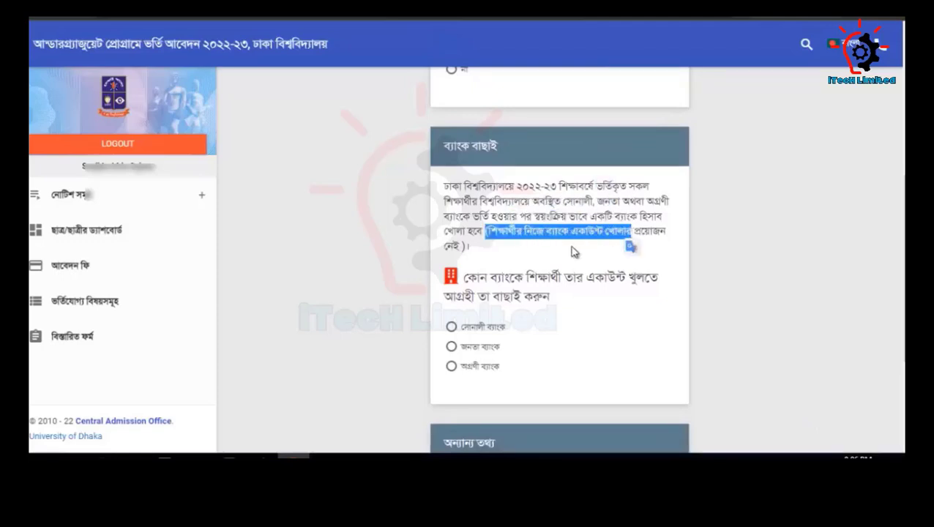
left_click_drag(505, 280, 580, 278)
left_click_drag(477, 296, 503, 295)
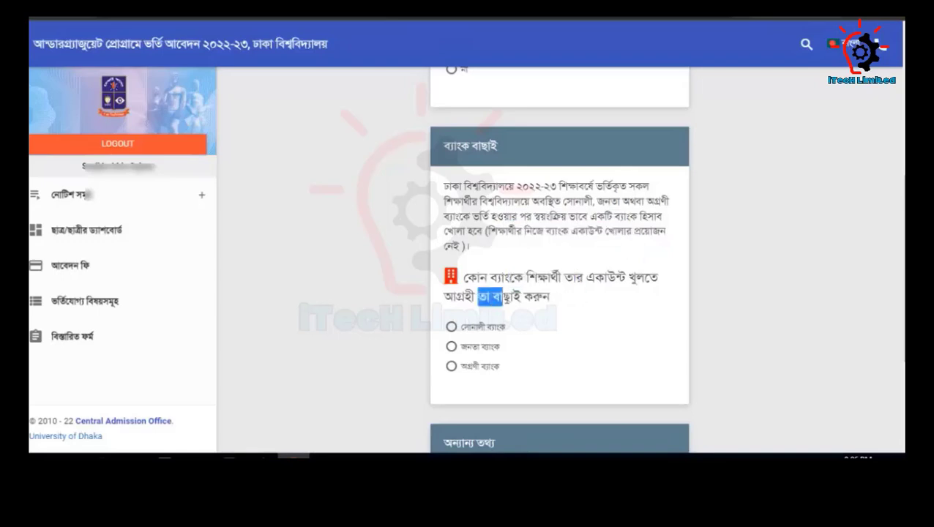
left_click(704, 289)
scroll(704, 289, "down", 1)
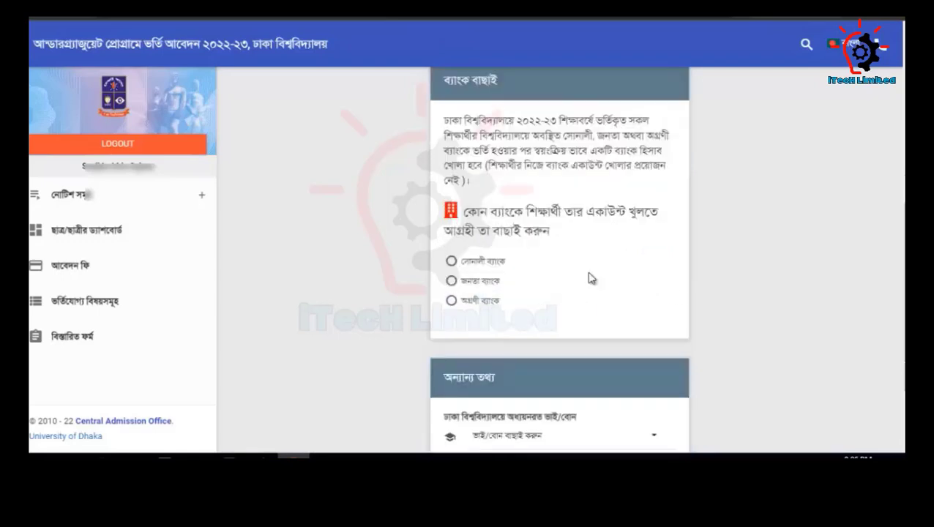
Select সোনালী ব্যাংক for the student account and proceed to the student details step.
left_click(451, 282)
scroll(451, 357, "down", 2)
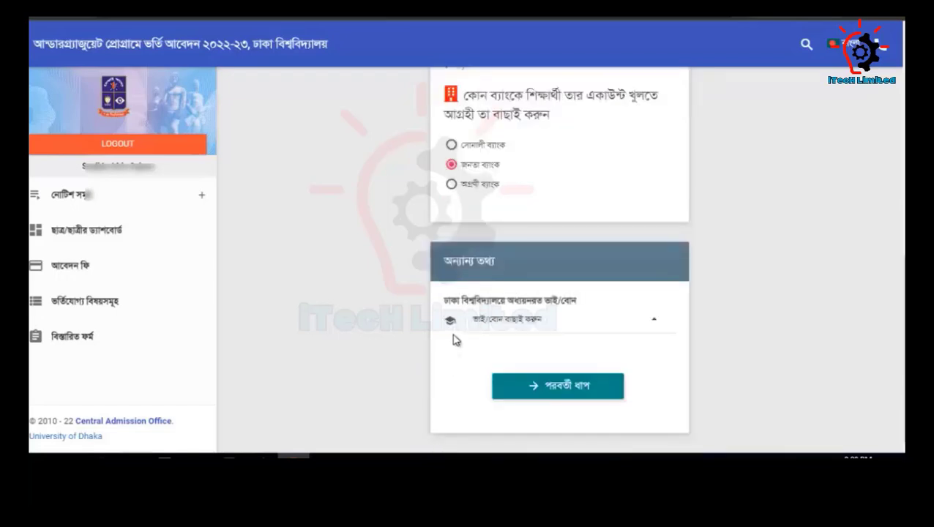
left_click(516, 325)
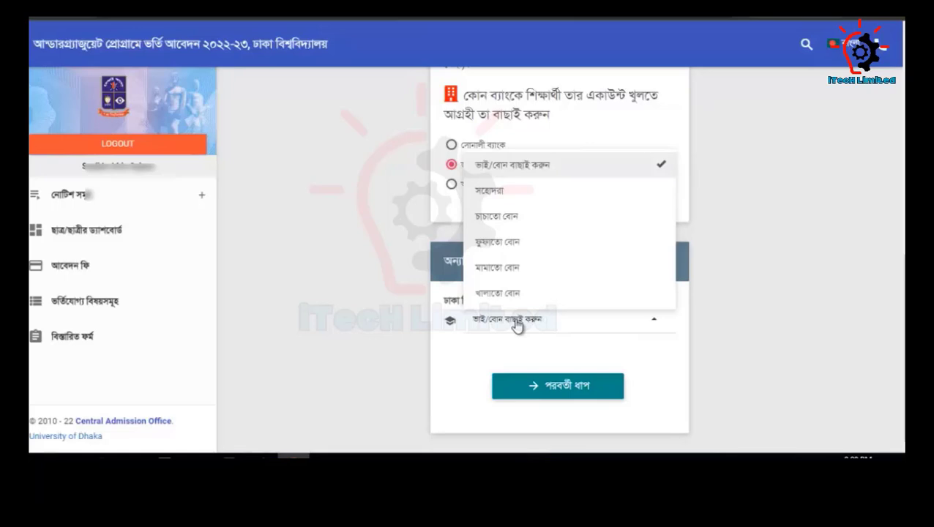
left_click(516, 324)
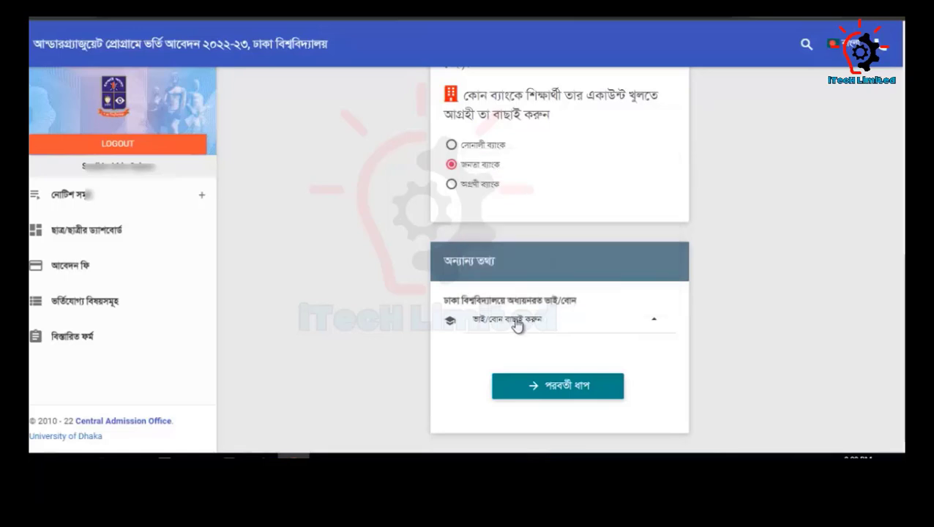
left_click(452, 146)
left_click(582, 381)
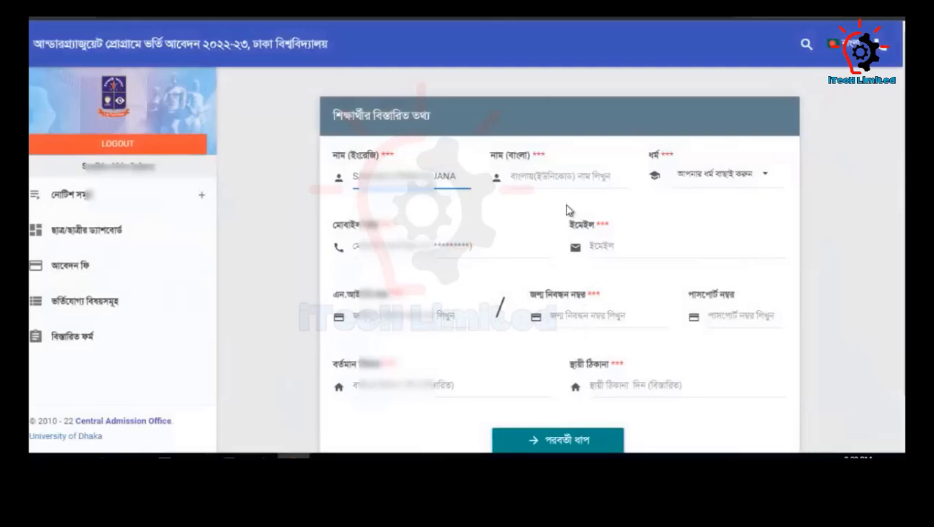
Enter the student's name in Bangla and set religion to ইসলাম.
left_click(550, 177)
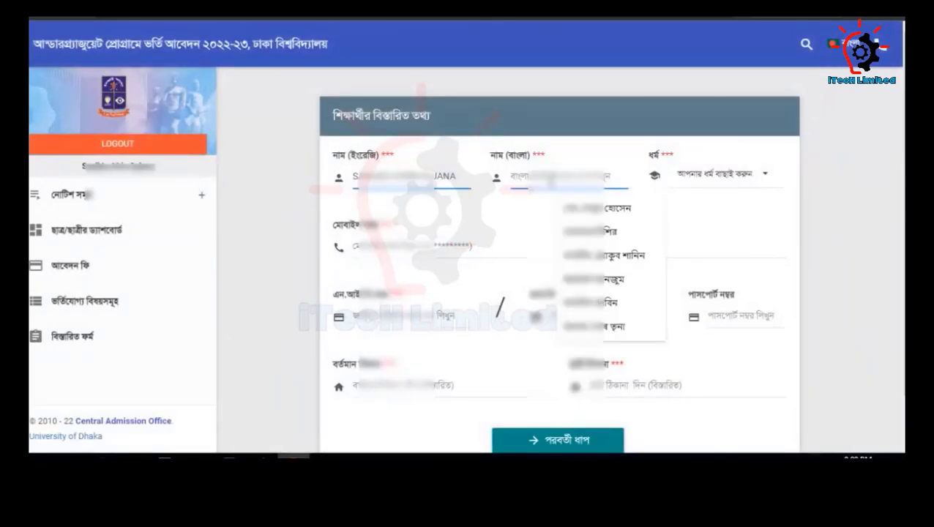
type("সানজি")
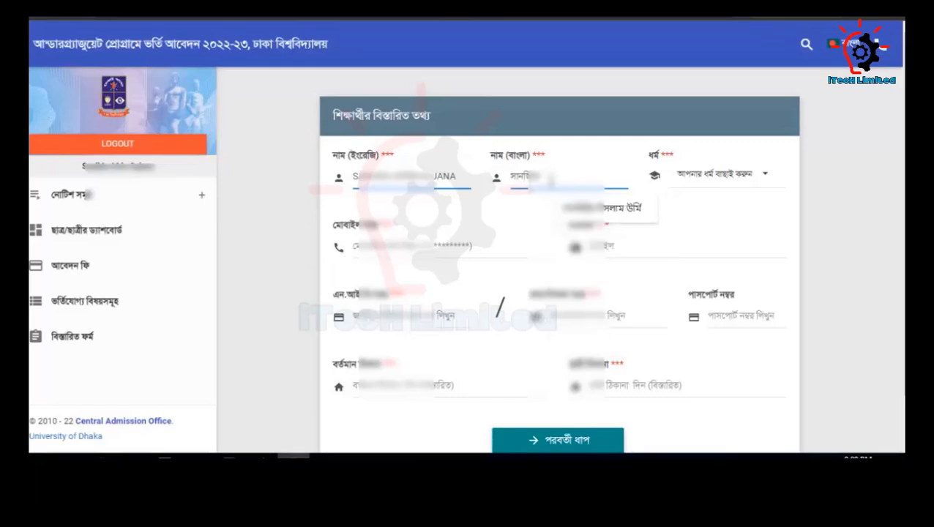
type("র")
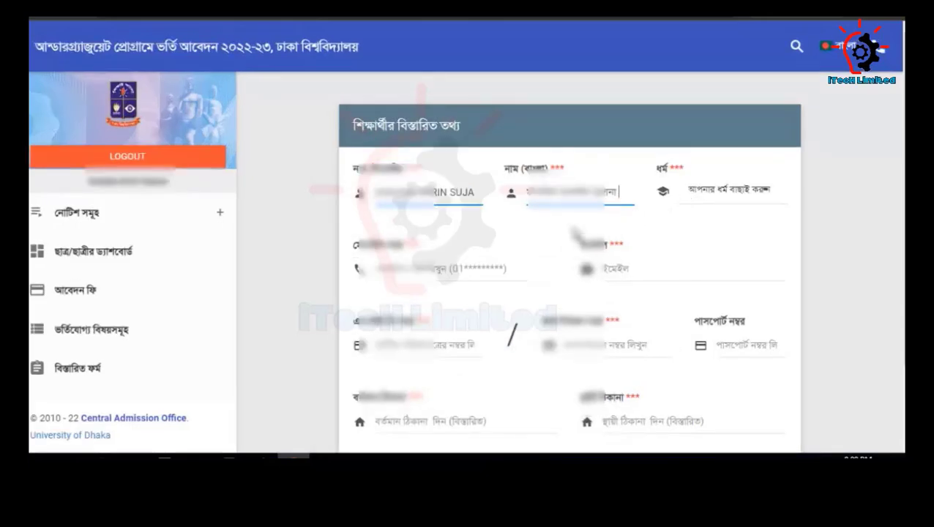
left_click(699, 193)
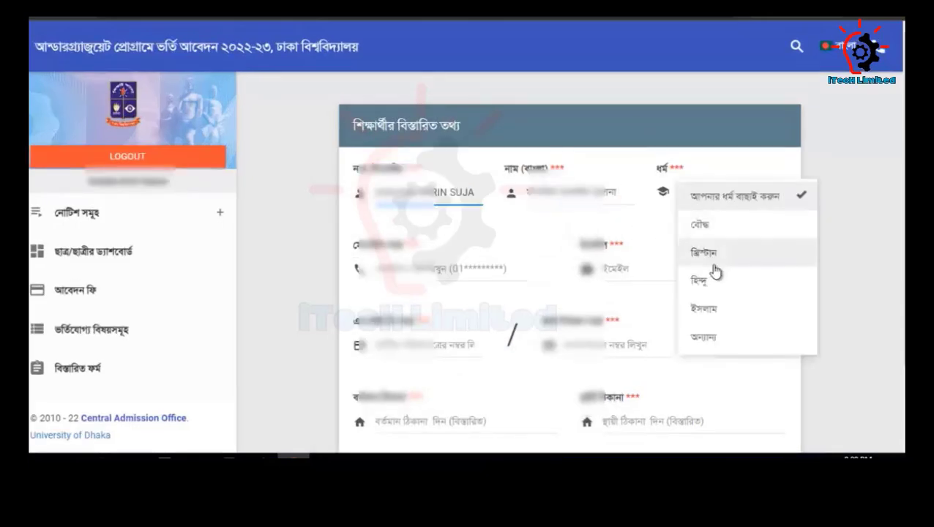
left_click(721, 309)
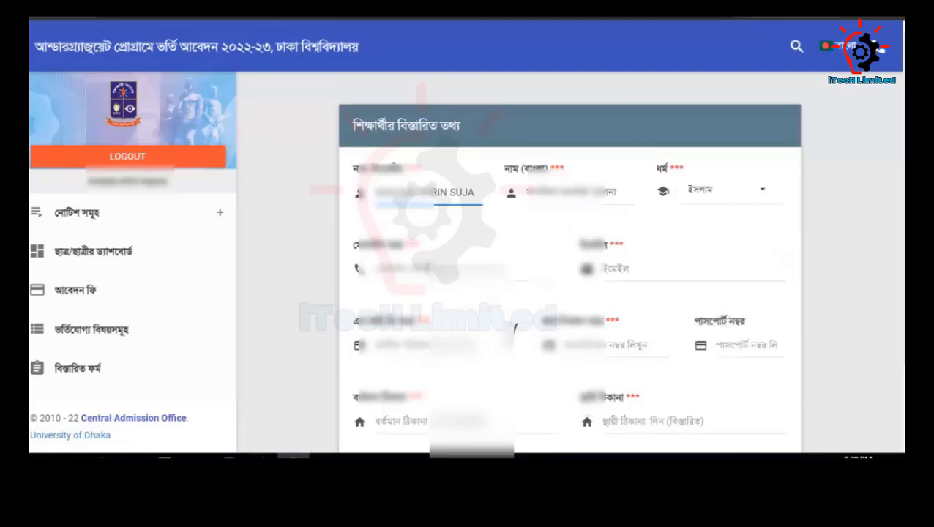
Fill in the student's mobile number, e-mail and birth registration number.
left_click(469, 269)
type("01")
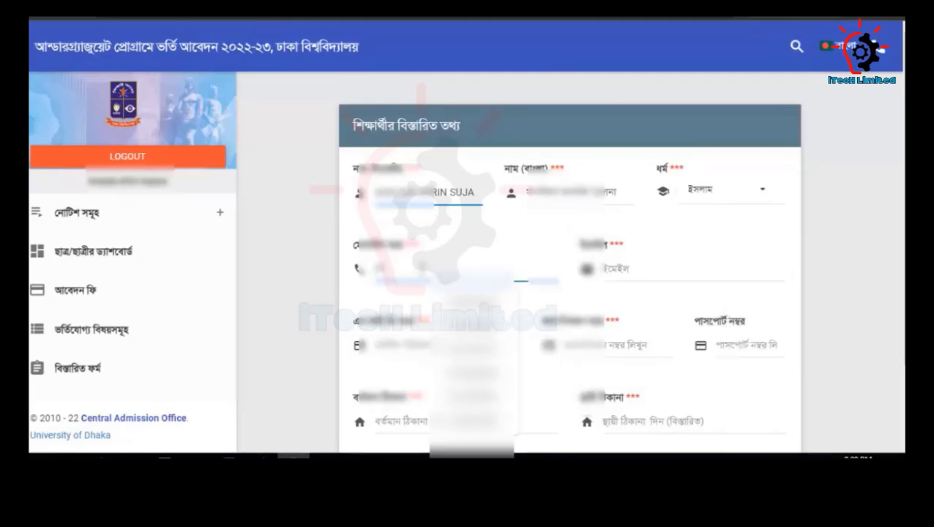
left_click(515, 327)
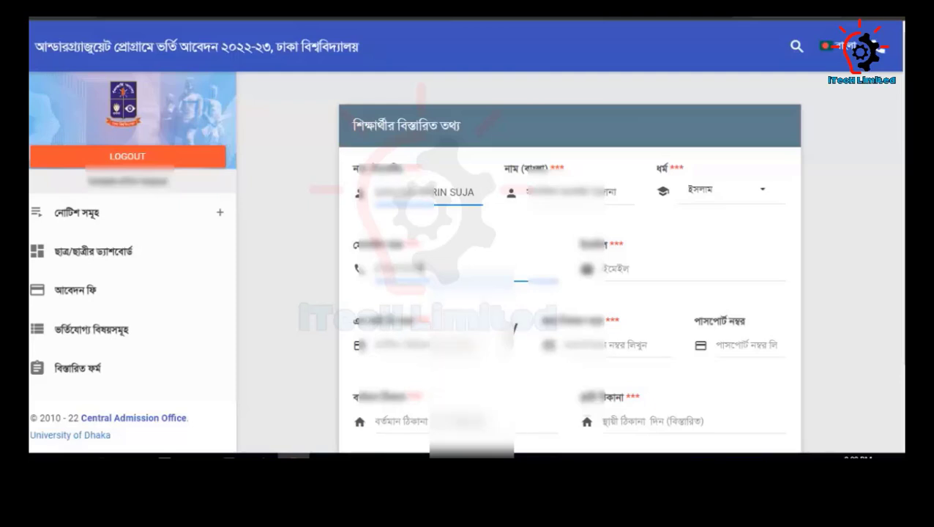
left_click(744, 275)
left_click(619, 349)
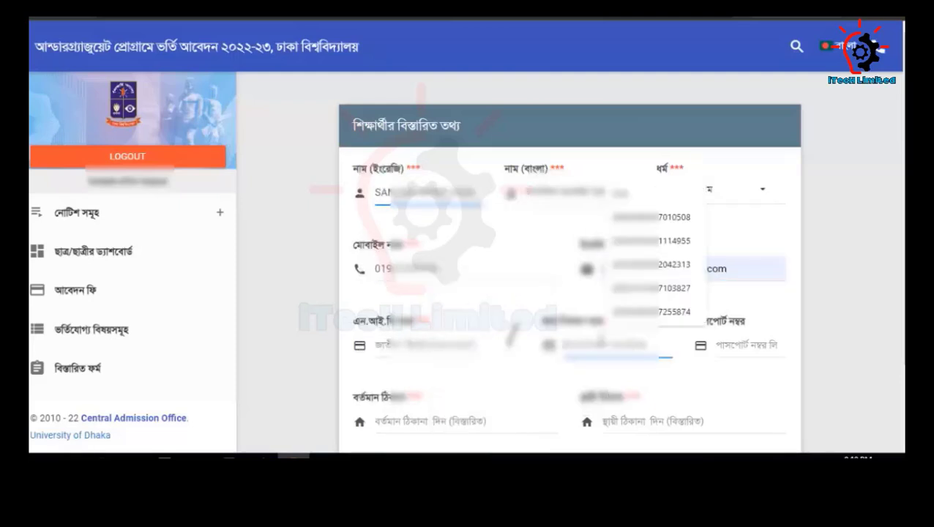
type("...")
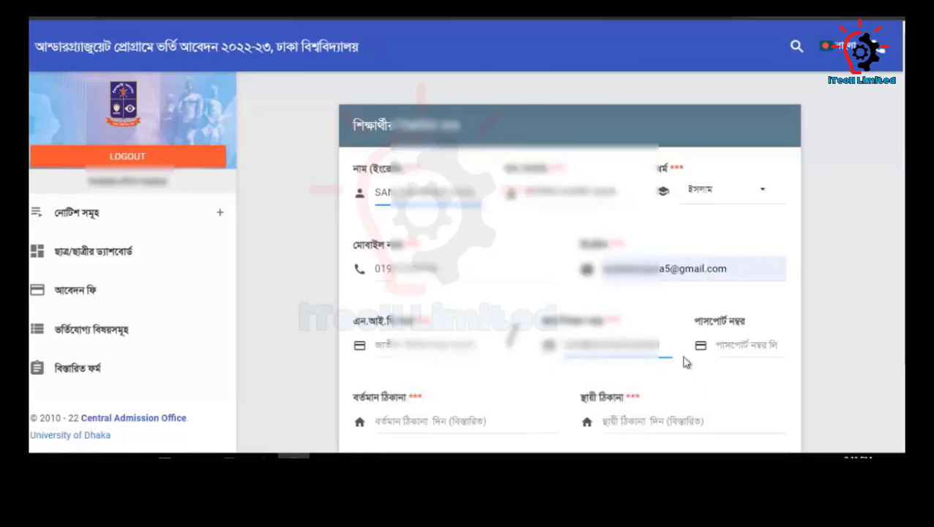
scroll(680, 358, "down", 2)
Set the present address country to বাংলাদেশ, division ঢাকা and district ঢাকা.
left_click(408, 359)
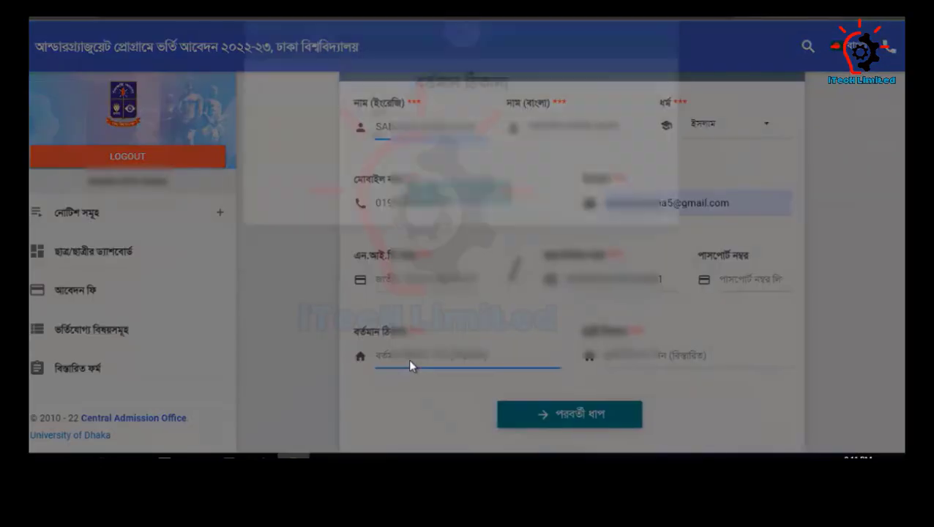
left_click(423, 189)
left_click(437, 223)
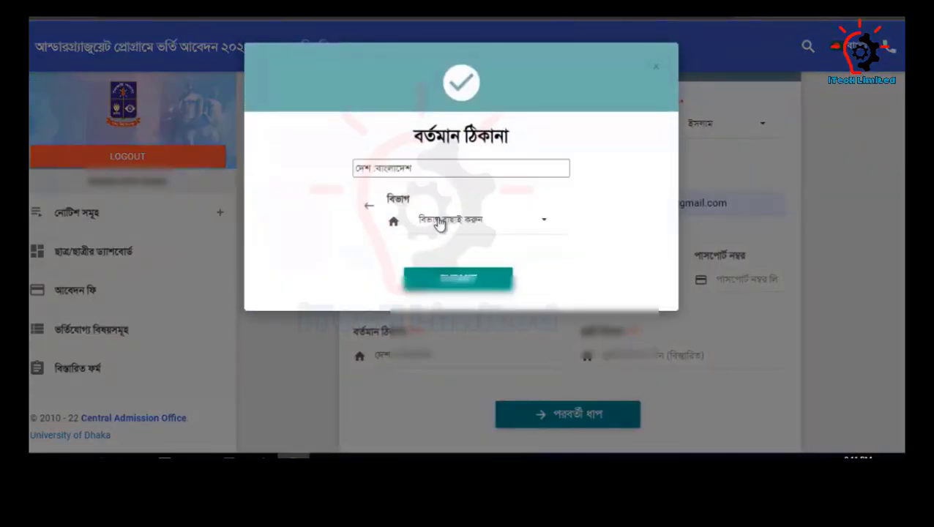
left_click(440, 225)
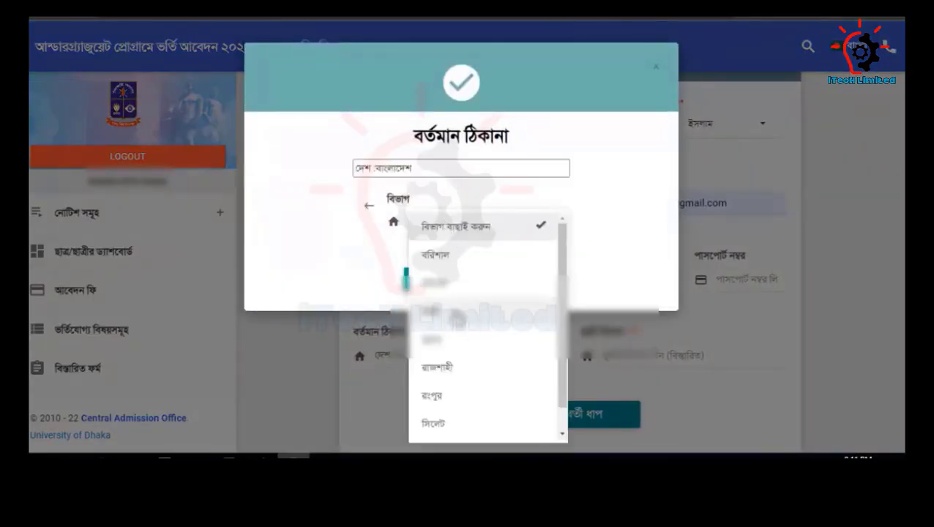
left_click(463, 316)
left_click(450, 221)
left_click(454, 249)
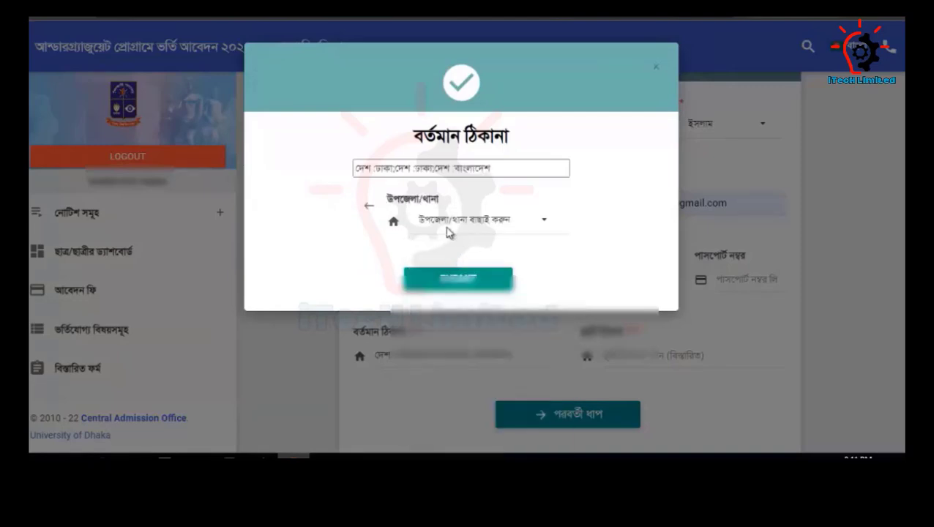
Choose the thana and union/ward for the present address.
left_click(449, 233)
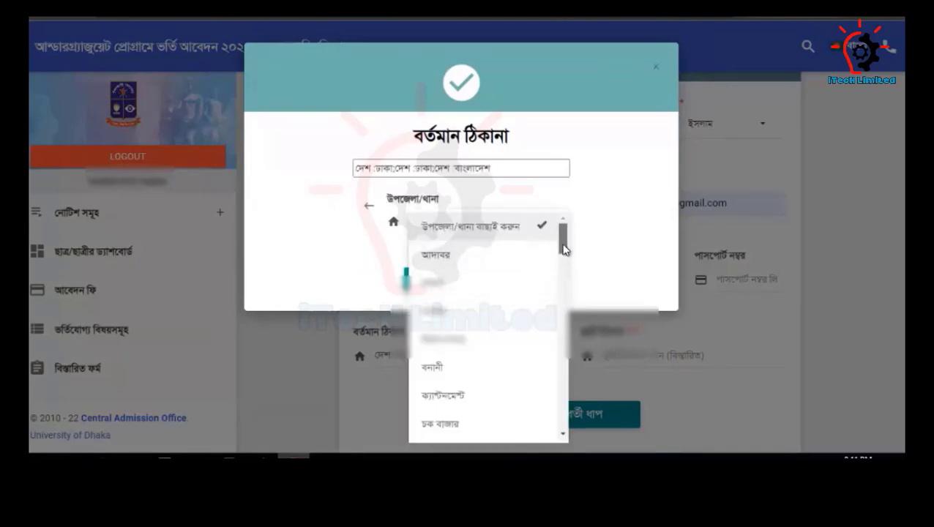
scroll(564, 249, "down", 8)
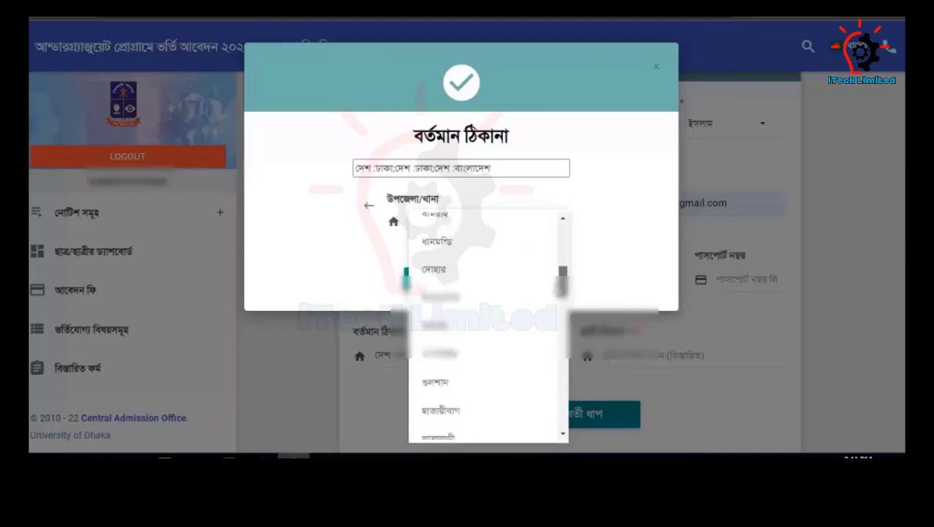
scroll(488, 326, "down", 8)
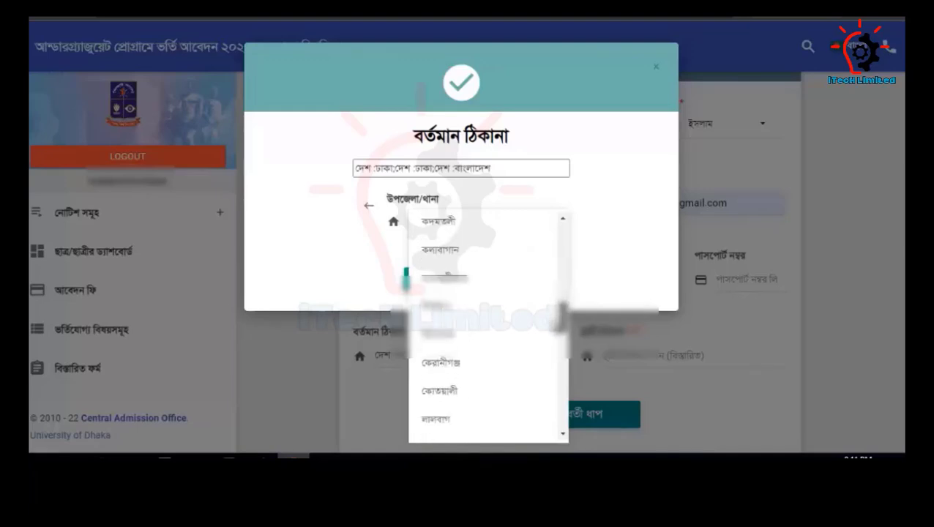
scroll(554, 363, "down", 8)
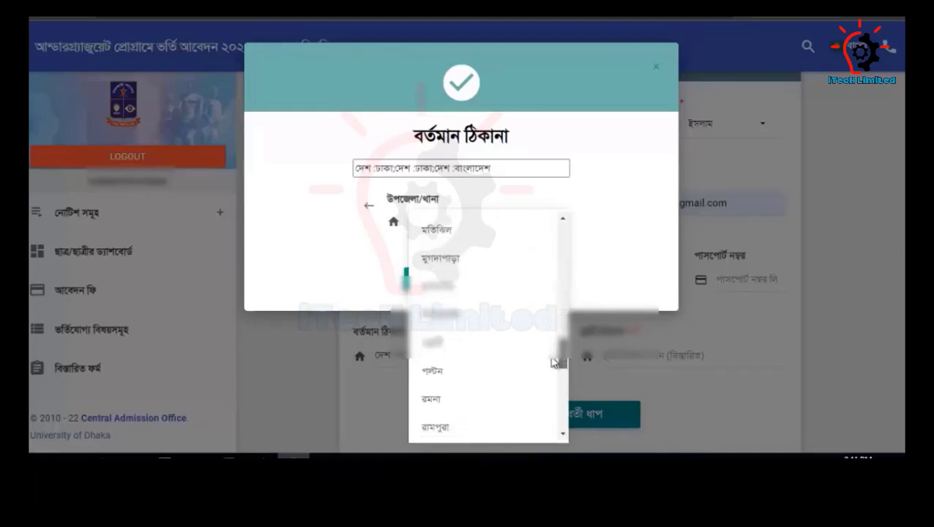
scroll(553, 363, "down", 1)
left_click(473, 393)
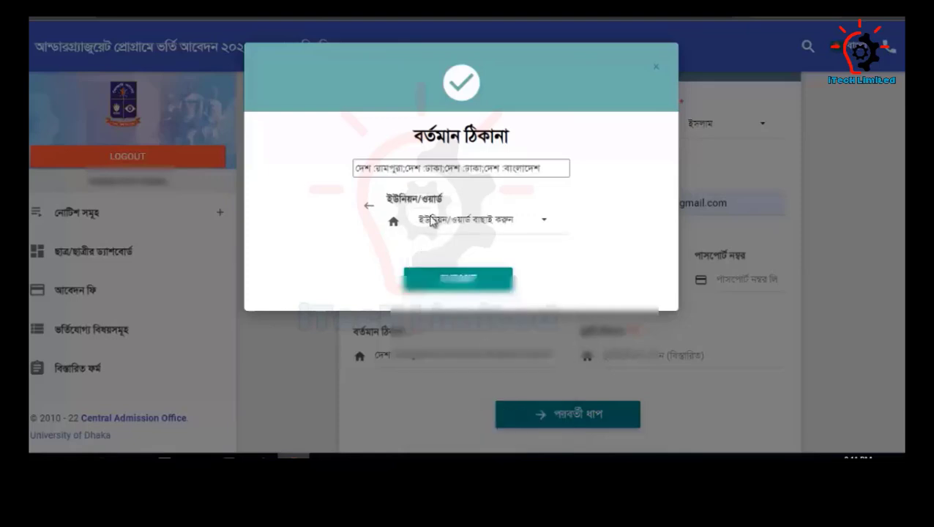
left_click(432, 222)
left_click(469, 252)
Choose the present address area and continue to the guardian information step.
left_click(459, 236)
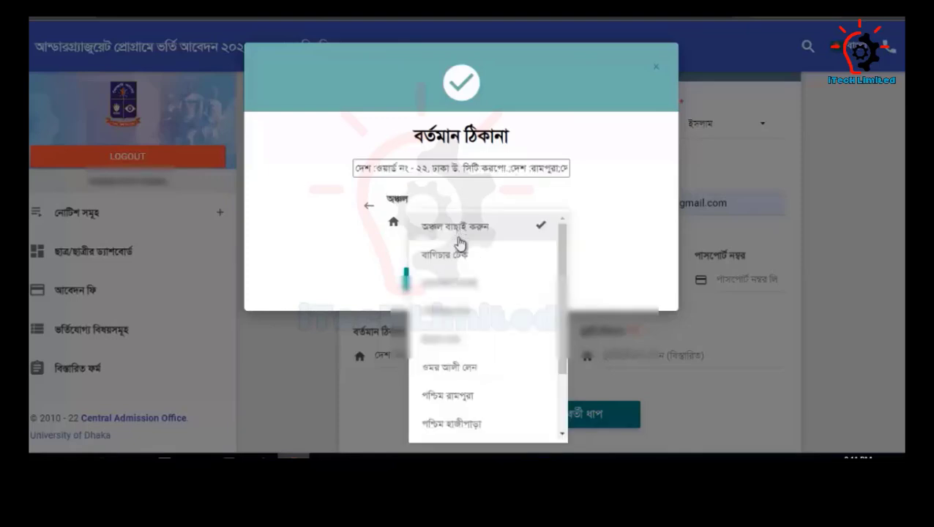
scroll(460, 242, "down", 1)
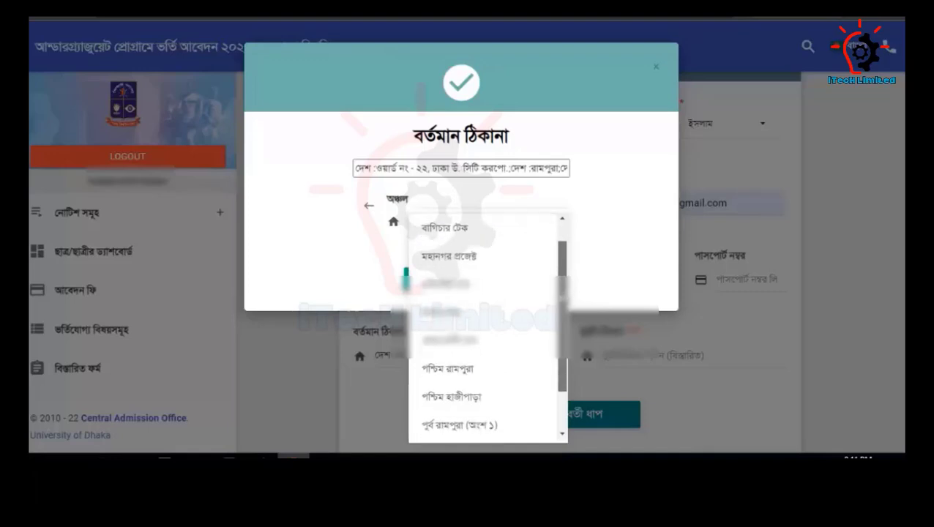
scroll(487, 326, "down", 1)
scroll(487, 325, "down", 1)
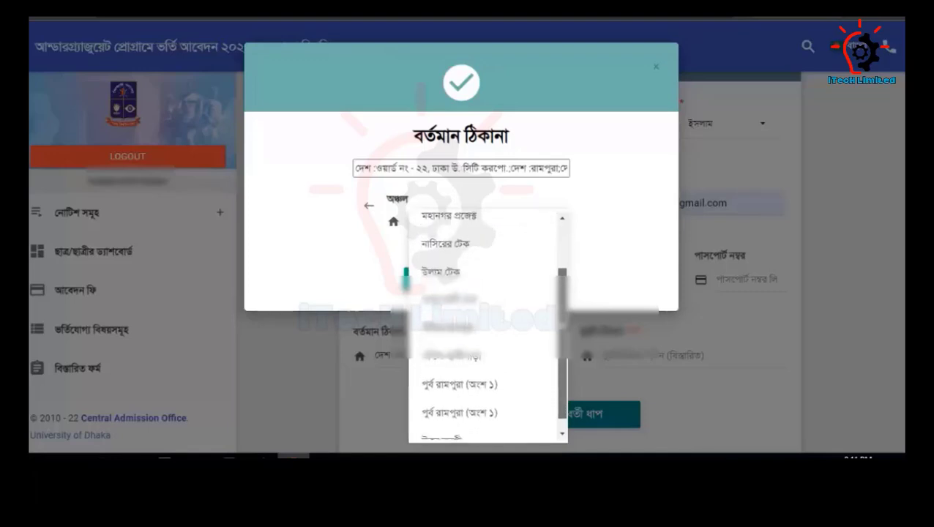
scroll(487, 326, "down", 1)
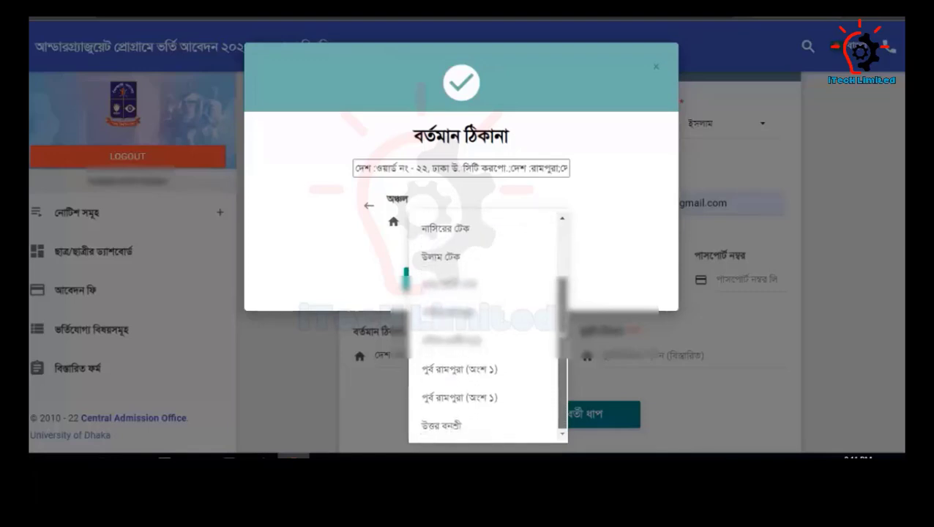
left_click(446, 425)
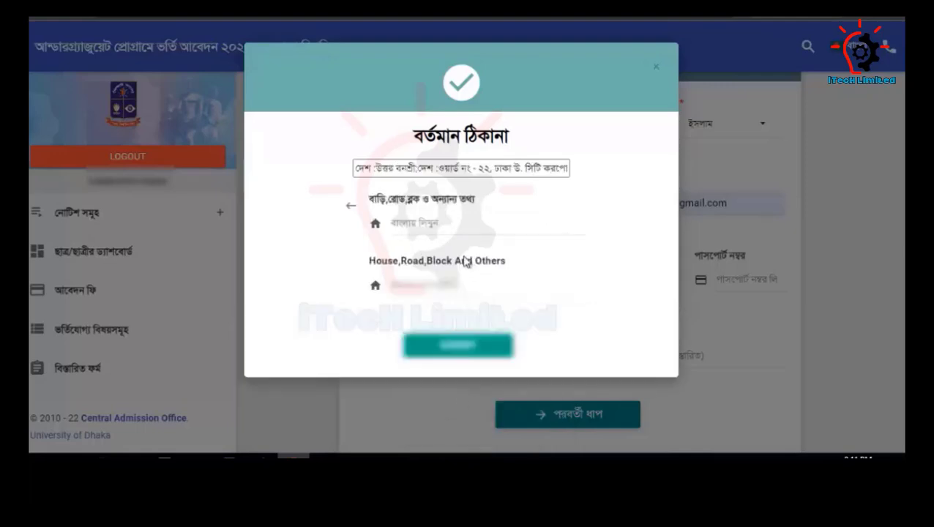
left_click(434, 221)
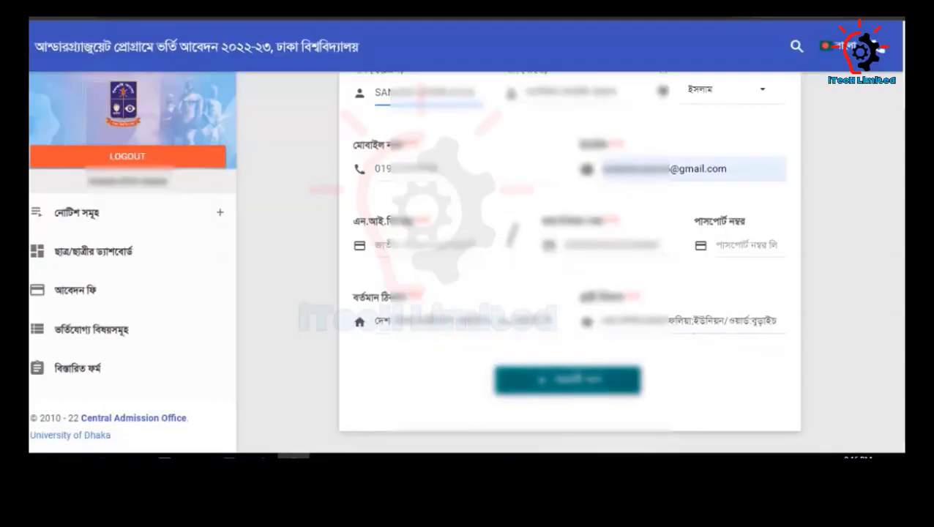
left_click(545, 379)
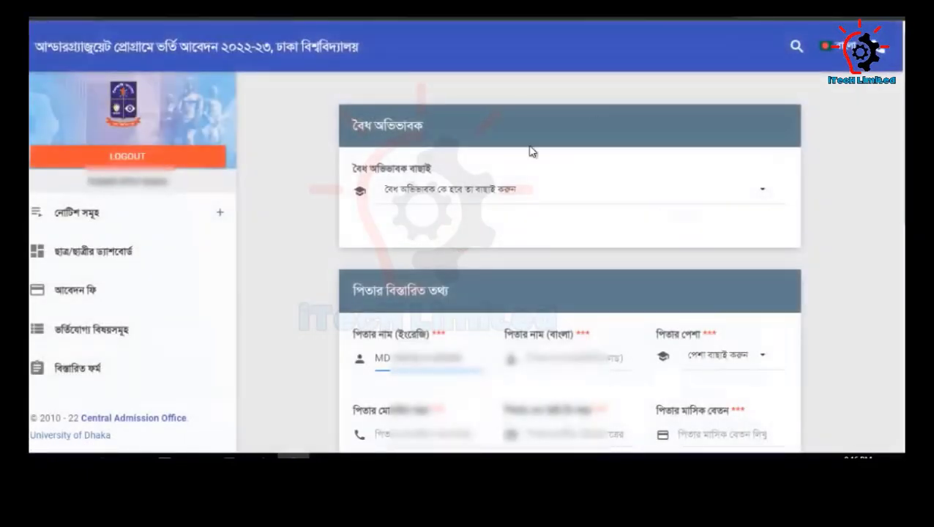
Make the father the legal guardian, enter his Bangla name and occupation ব্যবসা.
left_click(469, 194)
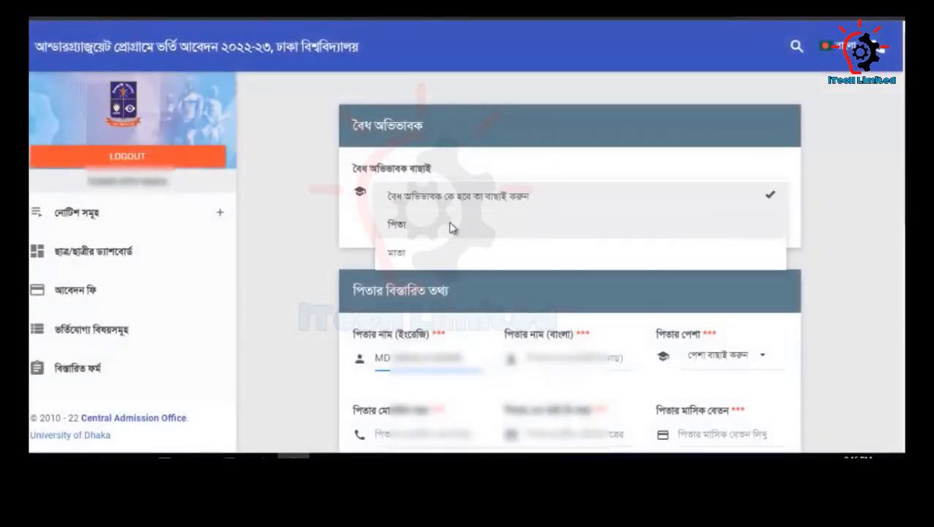
left_click(452, 228)
scroll(583, 226, "down", 2)
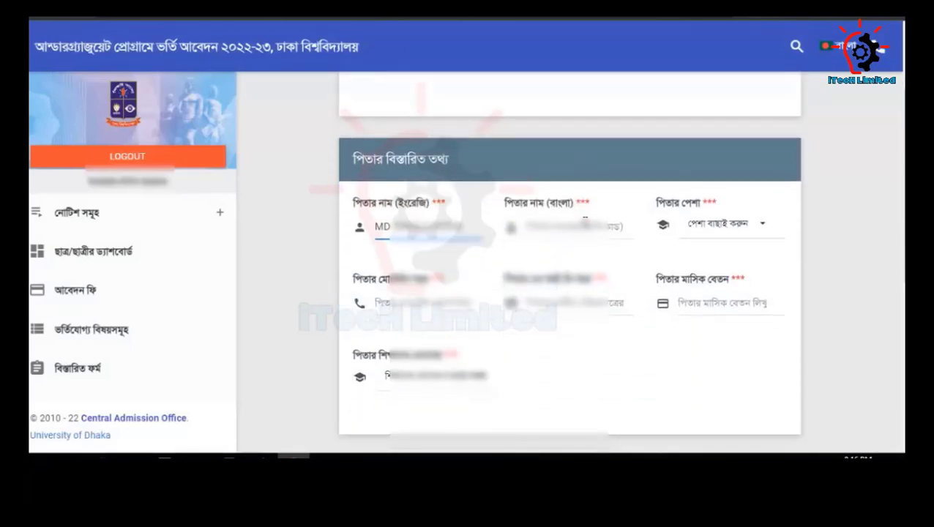
left_click(580, 226)
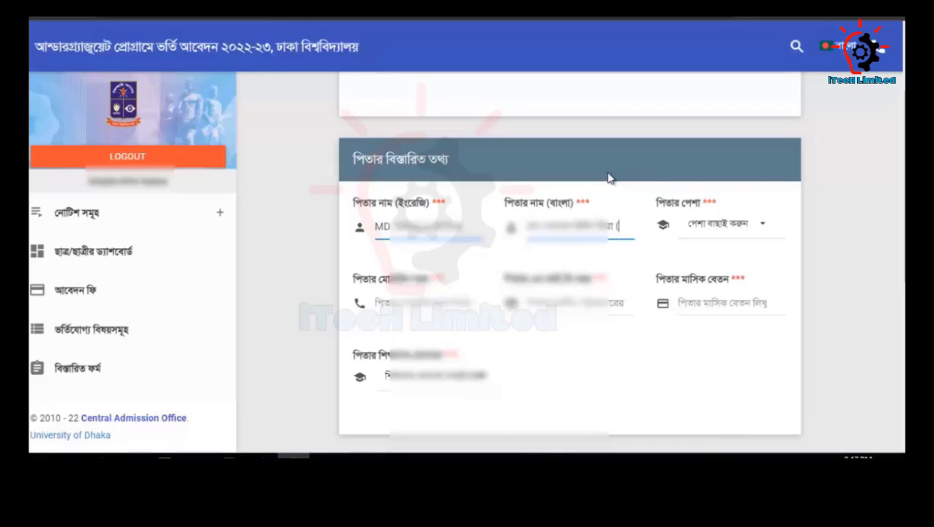
type("স")
left_click(701, 227)
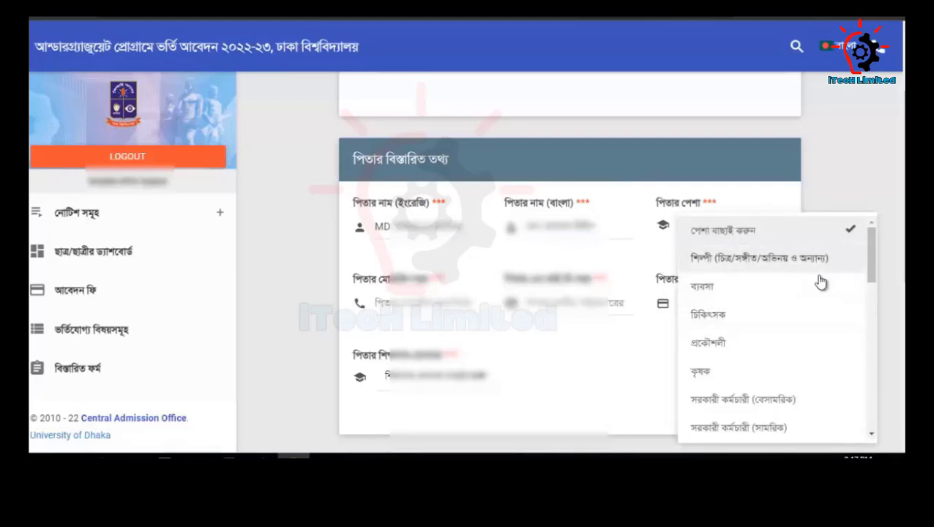
left_click(738, 287)
Enter the father's mobile, the adjacent ID field, monthly income 80000 and education level.
left_click(420, 303)
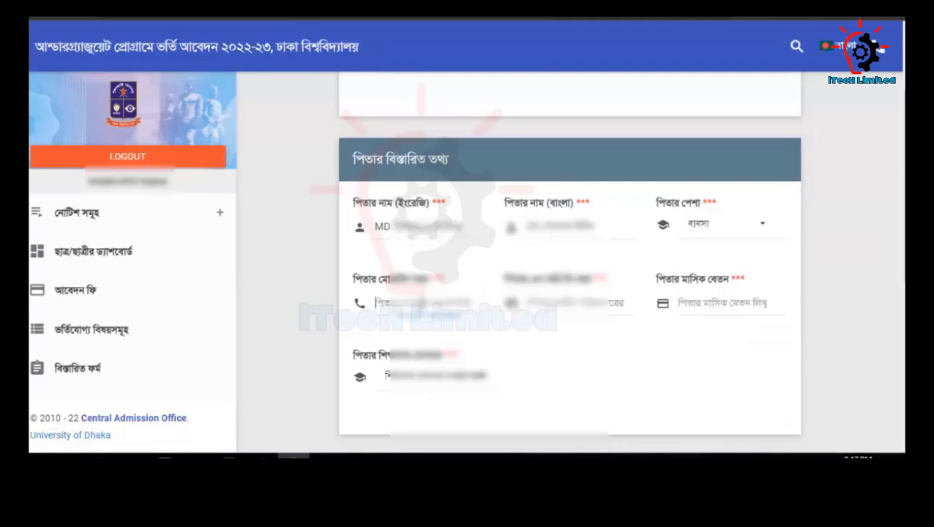
type("017")
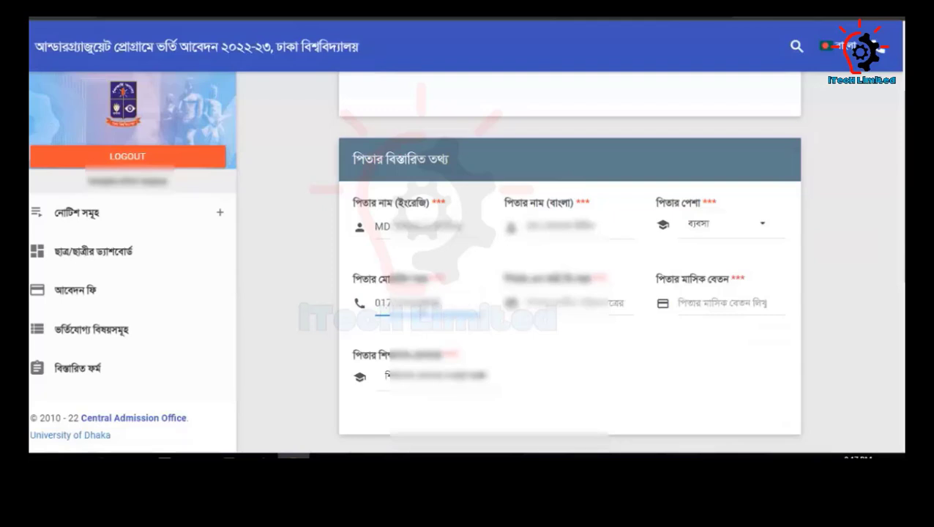
left_click(561, 306)
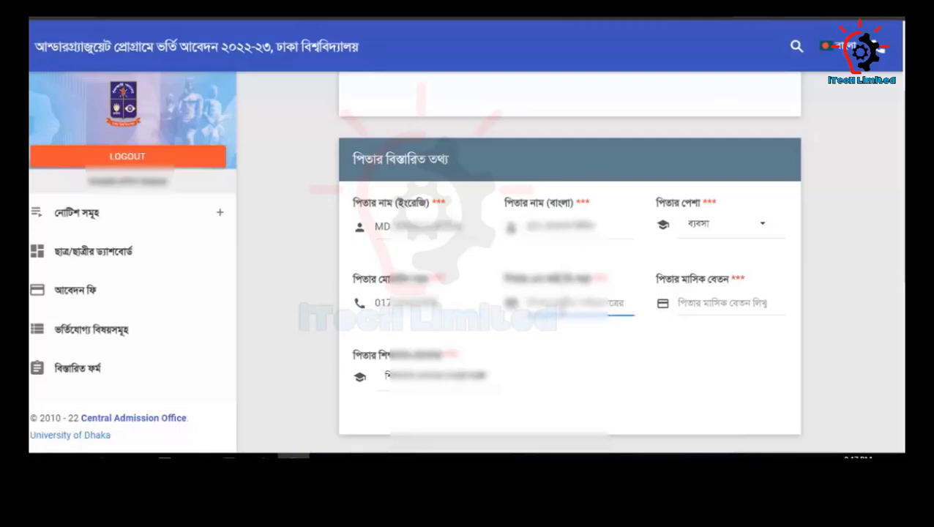
type("19")
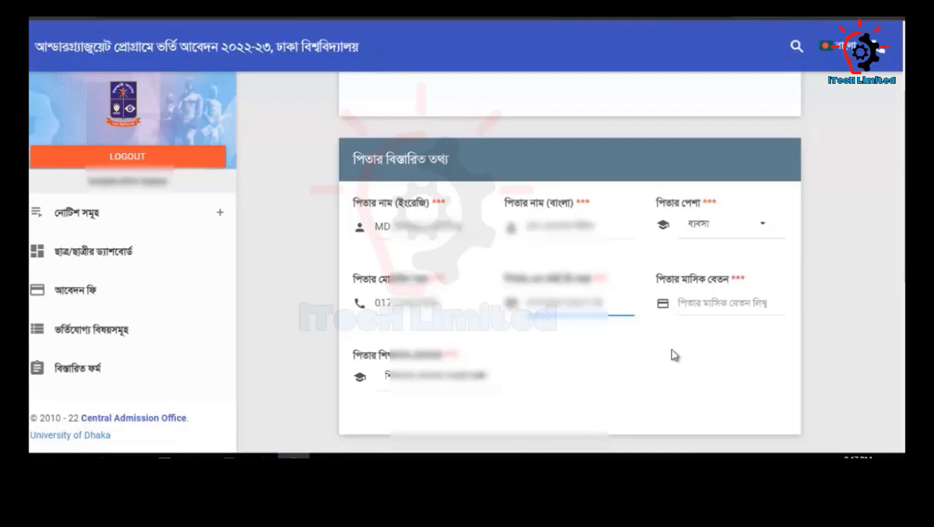
left_click(726, 307)
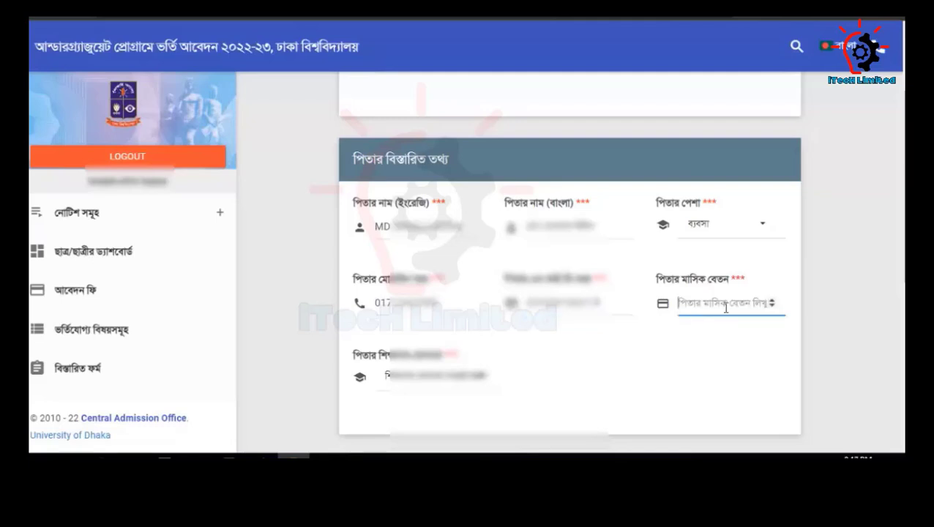
type("80000")
left_click(439, 375)
left_click(398, 136)
Enter the mother's name and set her occupation to গৃহকর্ম.
scroll(525, 300, "down", 2)
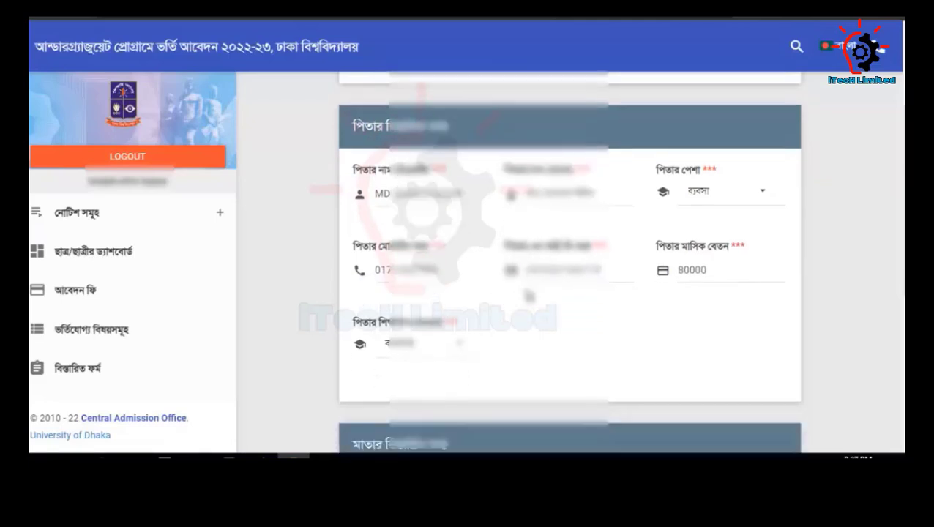
scroll(525, 300, "down", 3)
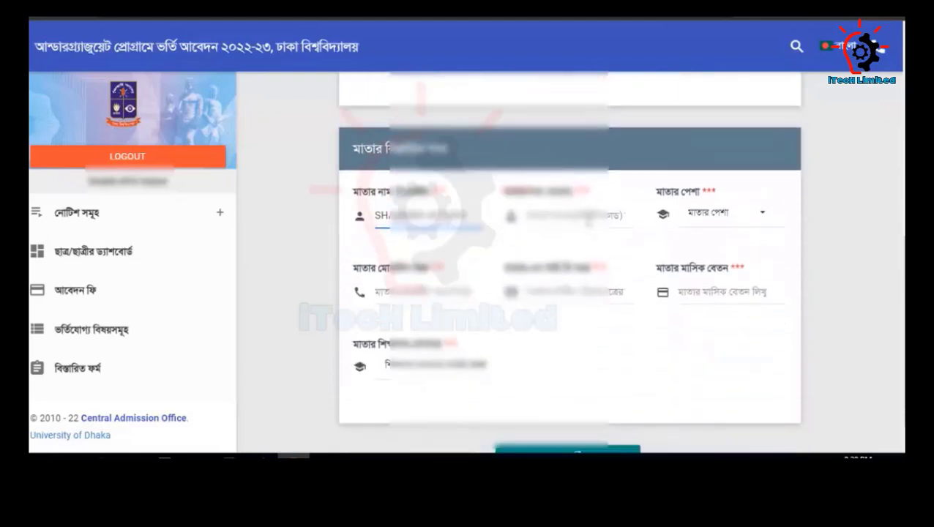
left_click(589, 217)
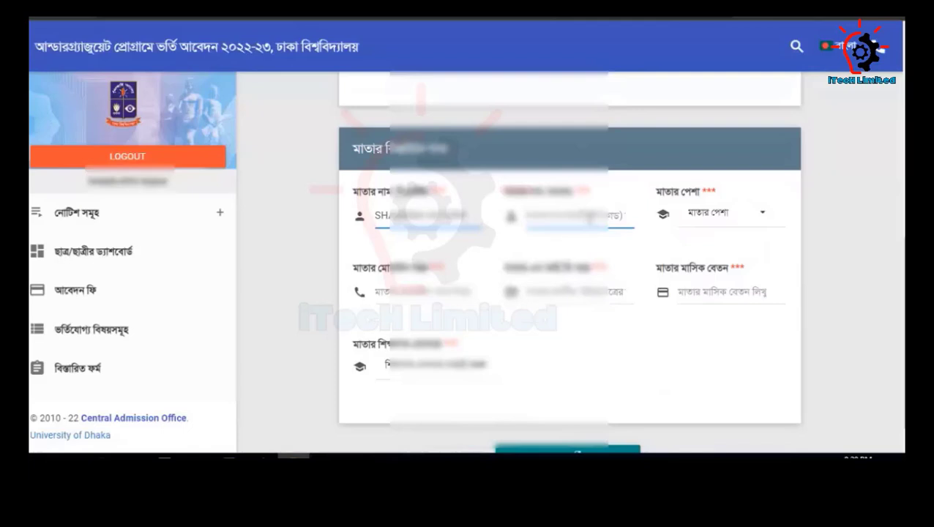
type("1234567")
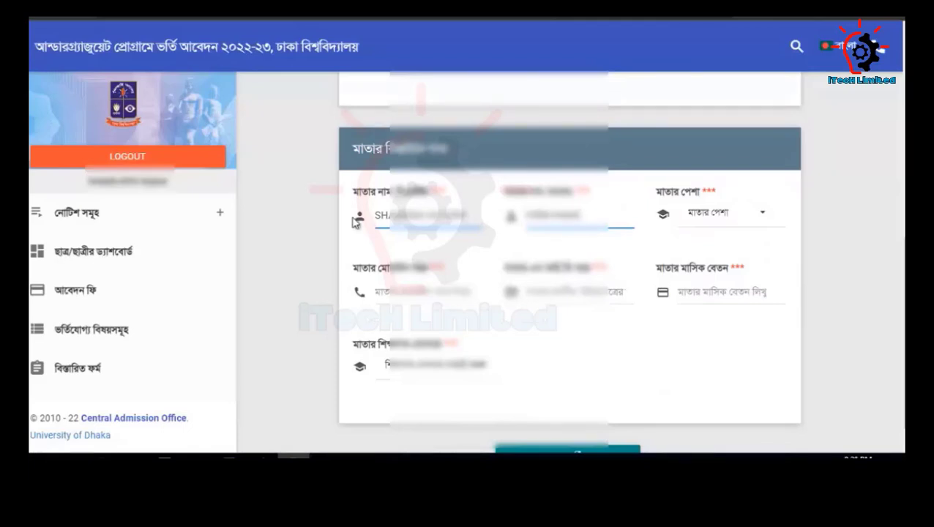
left_click(707, 217)
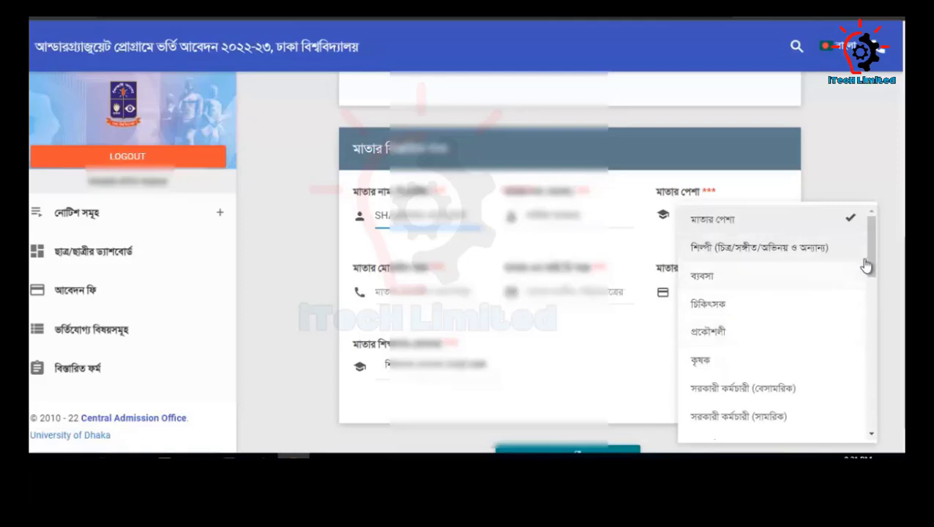
scroll(865, 265, "down", 3)
left_click(754, 336)
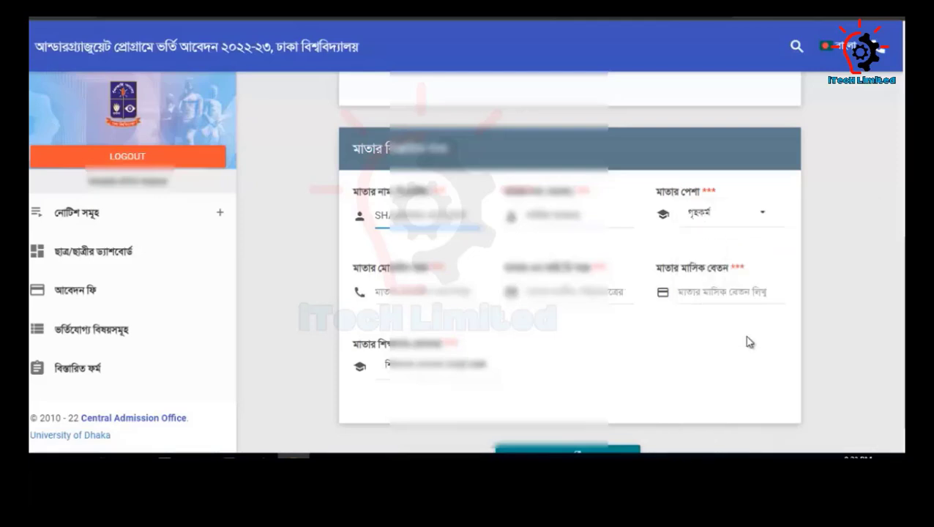
Fill the mother's mobile, adjacent field, education and income 00, then submit guardian information.
left_click(396, 291)
type("019")
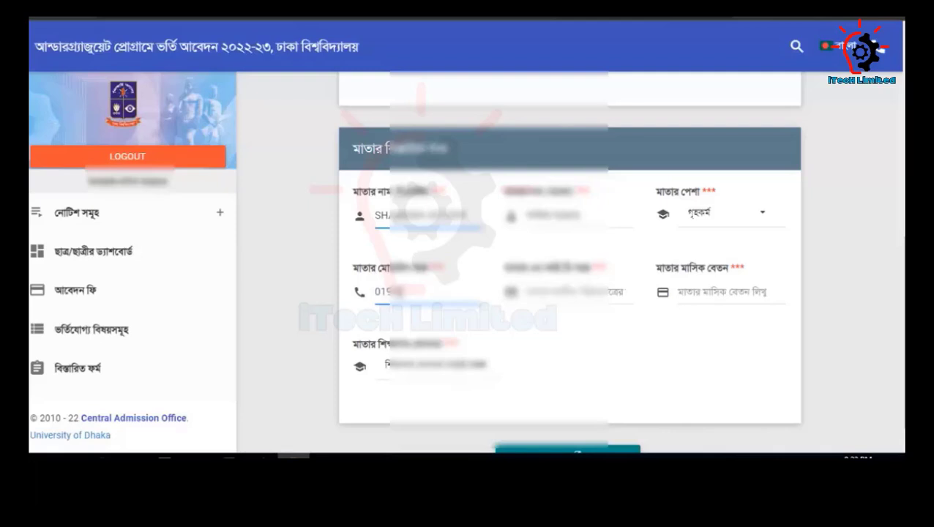
type("12")
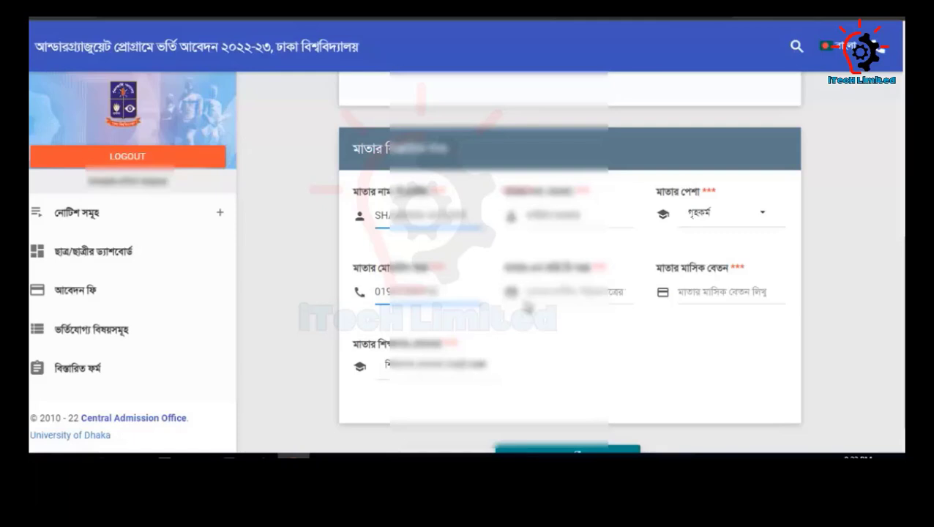
left_click(527, 296)
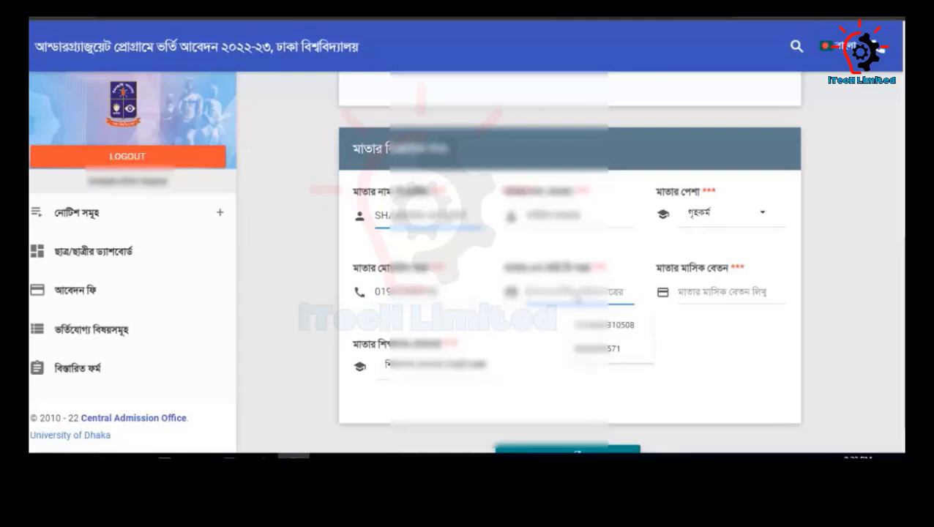
type("1")
key("Tab")
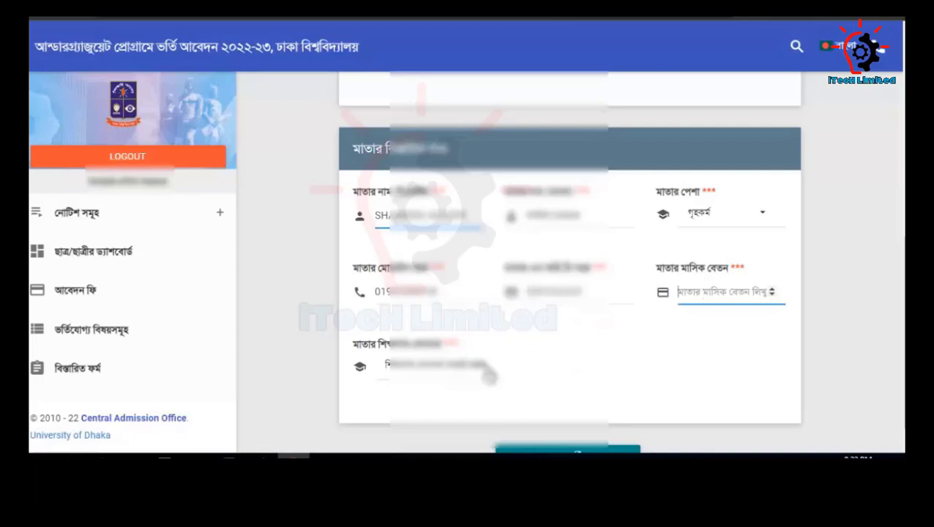
left_click(466, 376)
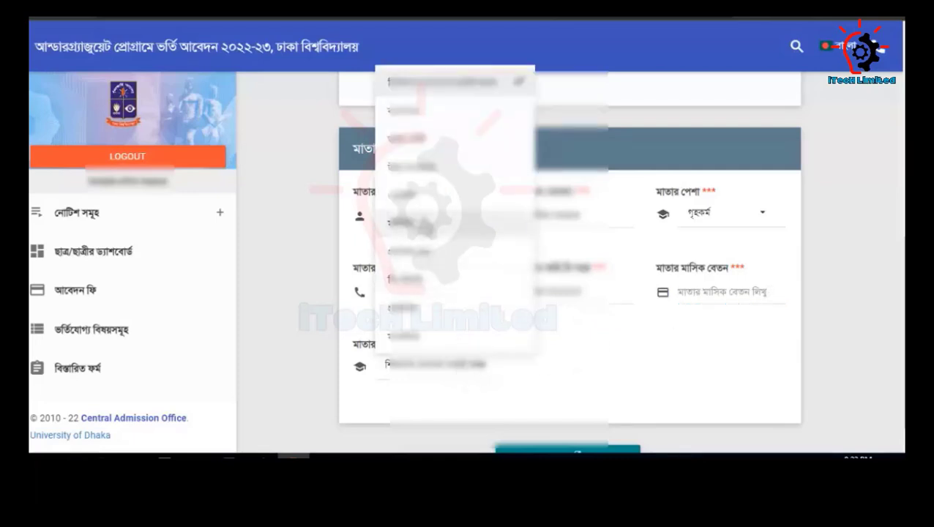
left_click(424, 223)
scroll(692, 278, "down", 1)
left_click(691, 264)
type("00")
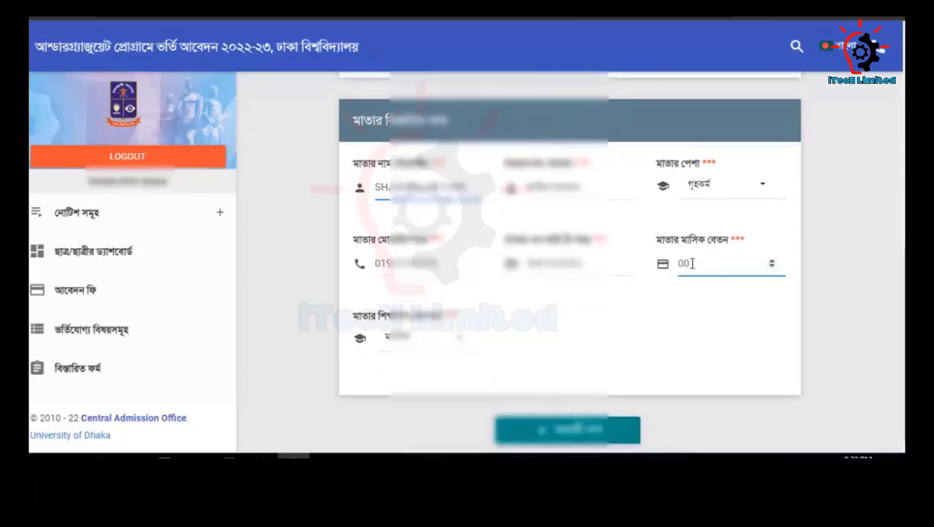
left_click(567, 437)
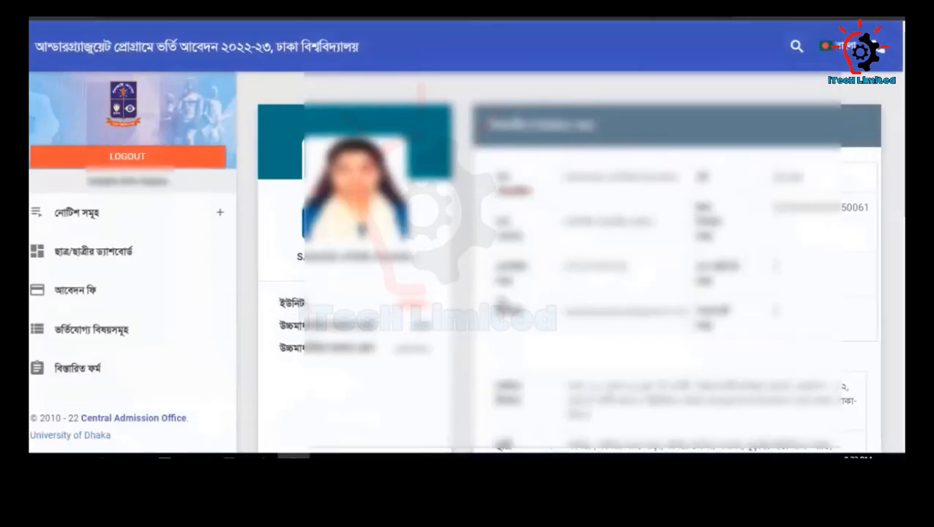
Tick the declaration that the profile information is correct and confirm with নিশ্চিত করুন.
scroll(568, 293, "down", 10)
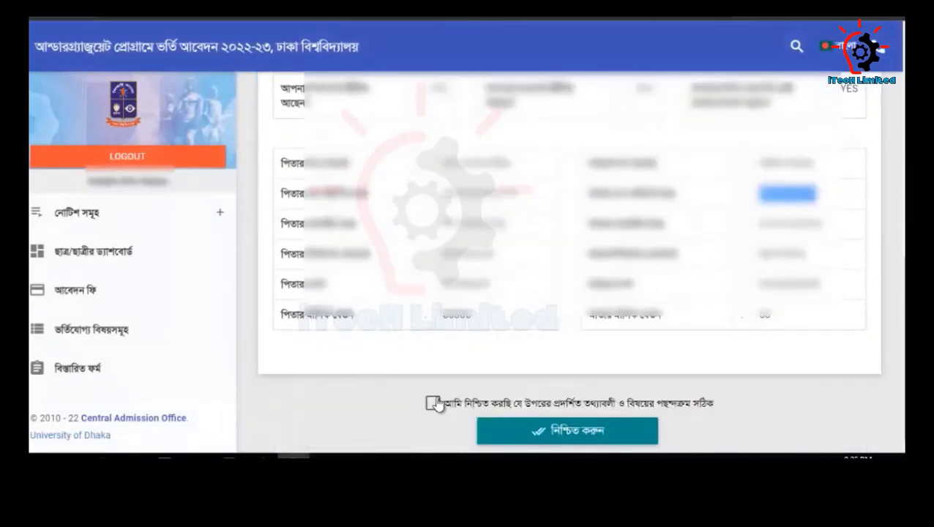
left_click(433, 403)
left_click(593, 439)
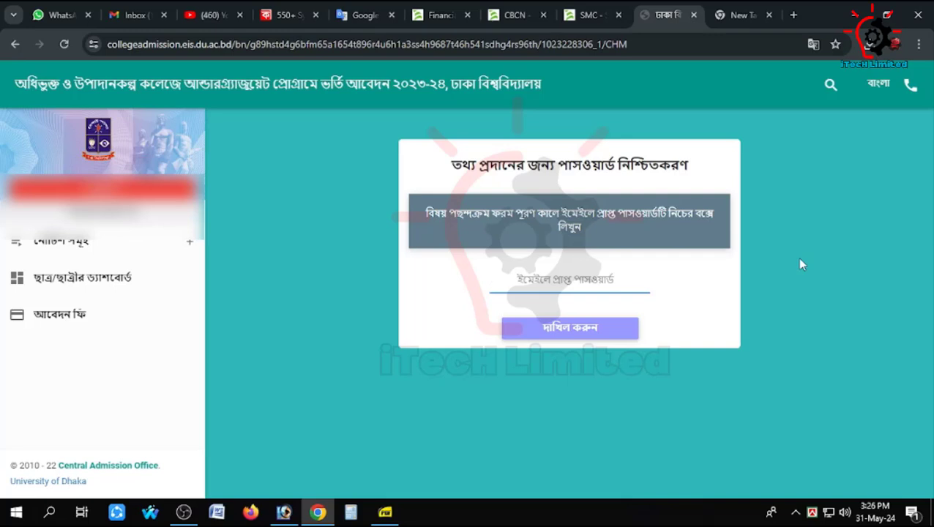
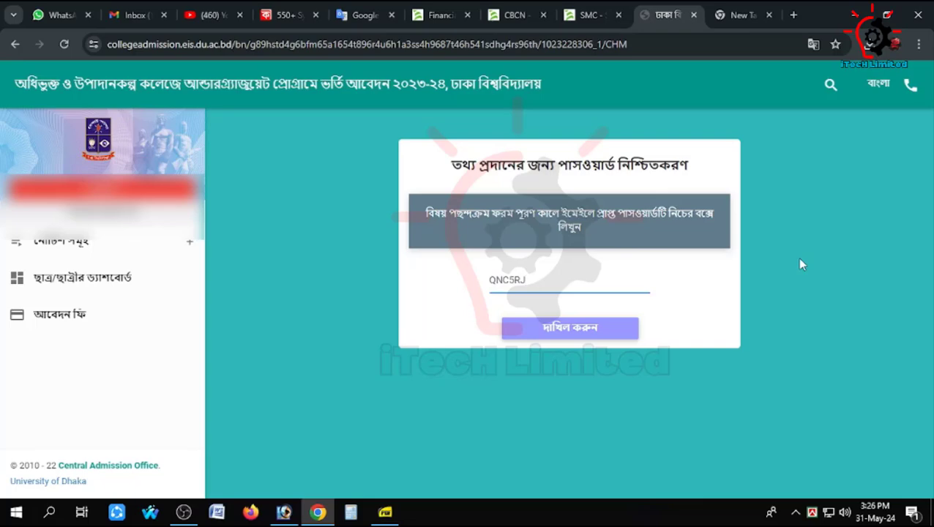
Enter the password received by e-mail and submit it.
key("Return")
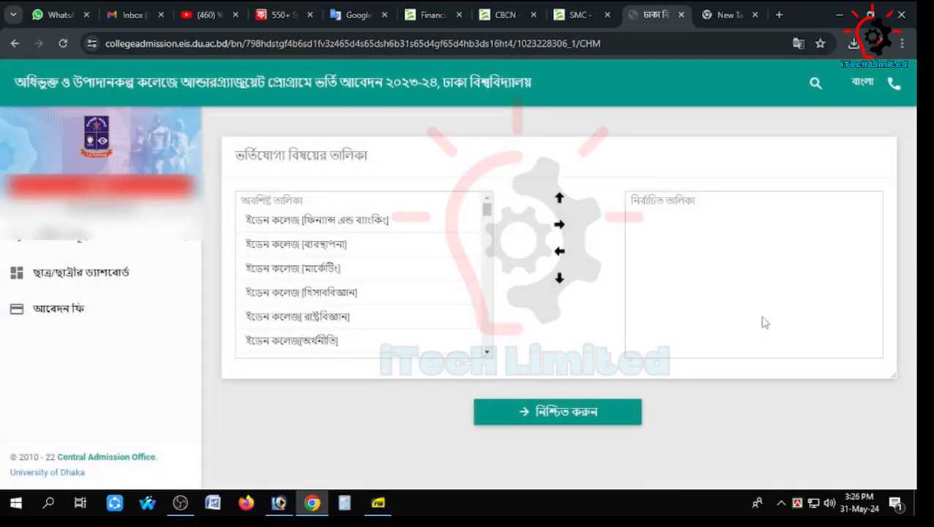
scroll(371, 298, "down", 10)
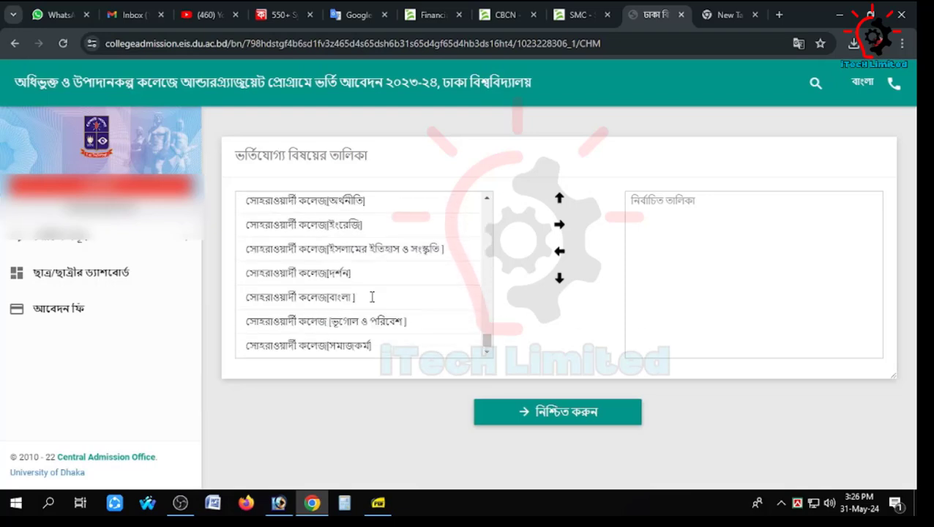
scroll(371, 304, "up", 10)
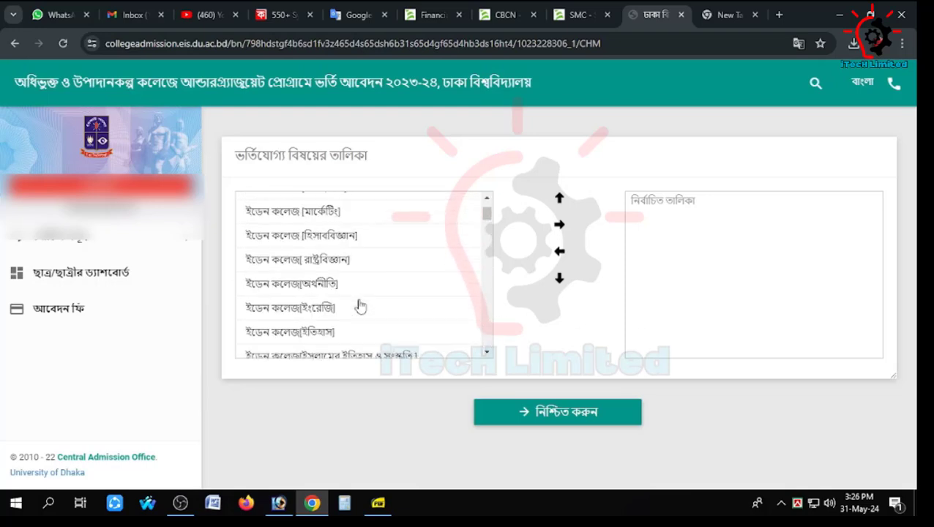
scroll(361, 306, "up", 2)
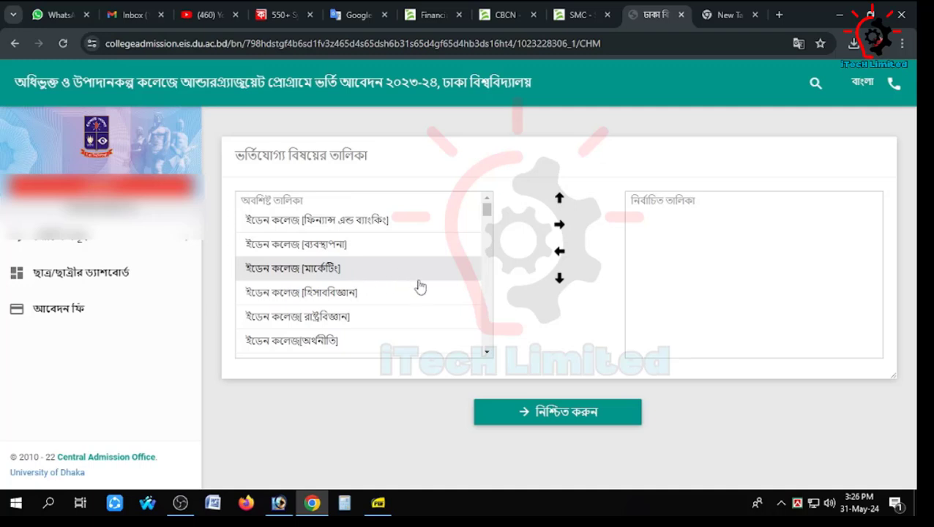
scroll(364, 300, "down", 1)
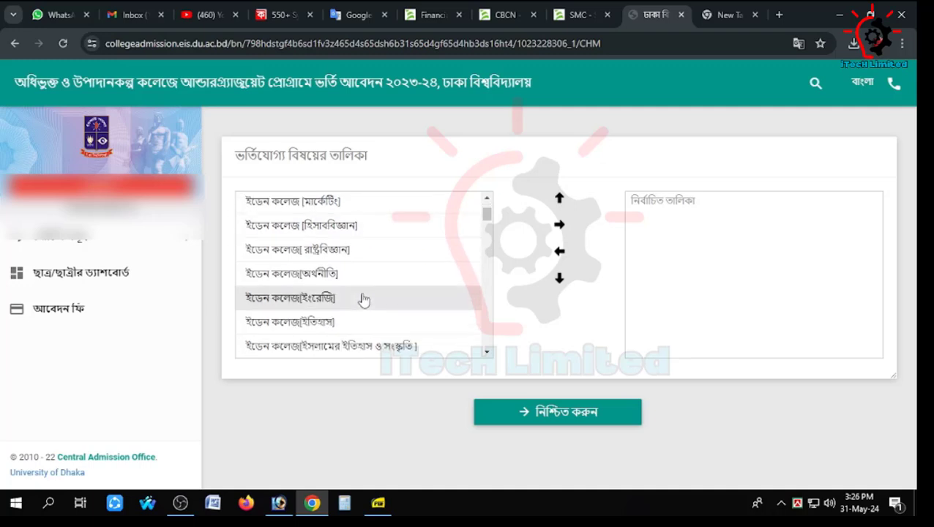
scroll(364, 299, "down", 3)
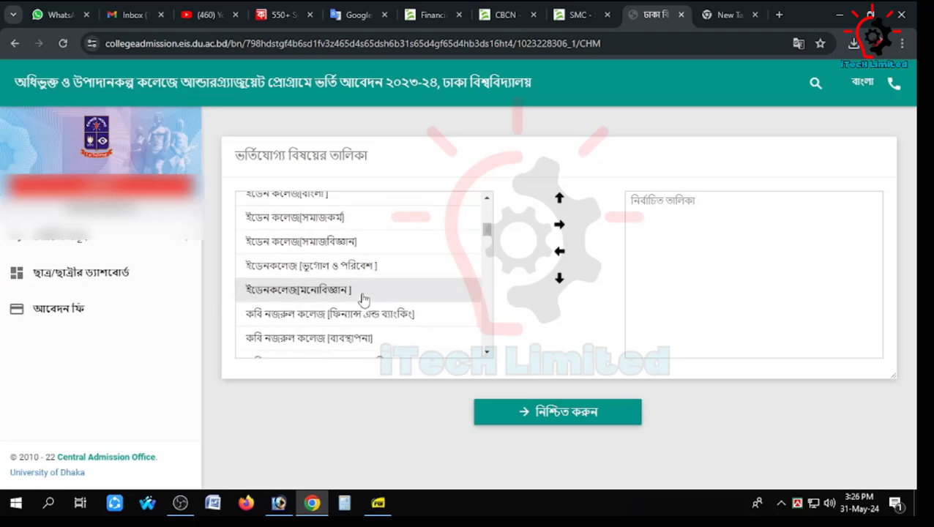
scroll(364, 299, "up", 4)
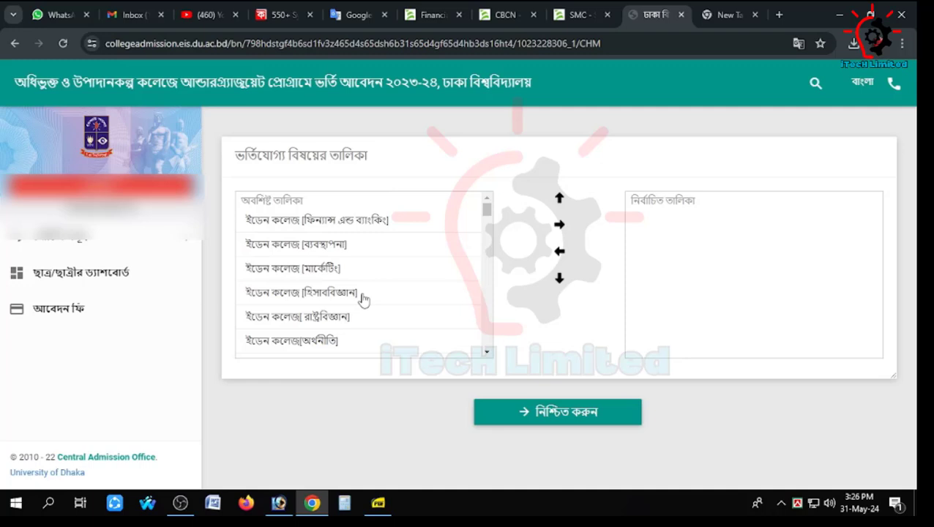
scroll(363, 300, "down", 2)
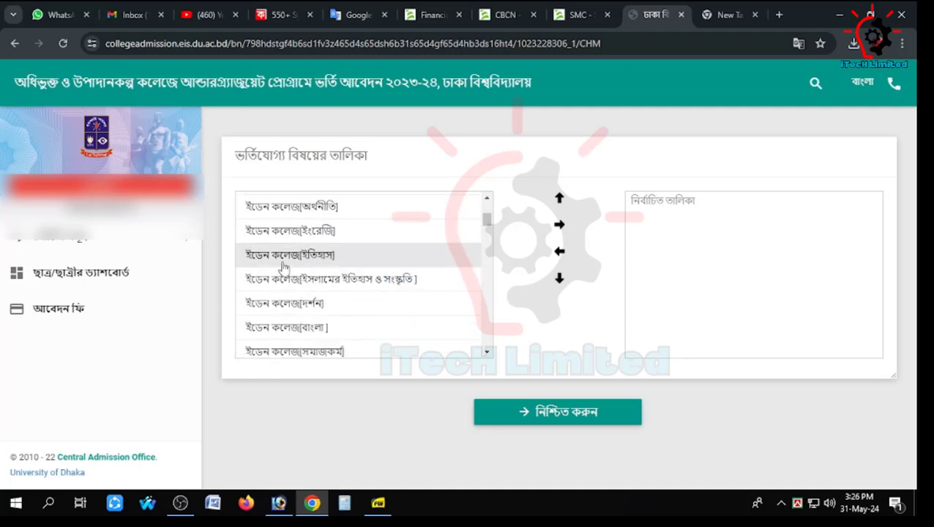
Add Eden College English and Economics as choices 1 and 2.
left_click(266, 233)
left_click(561, 225)
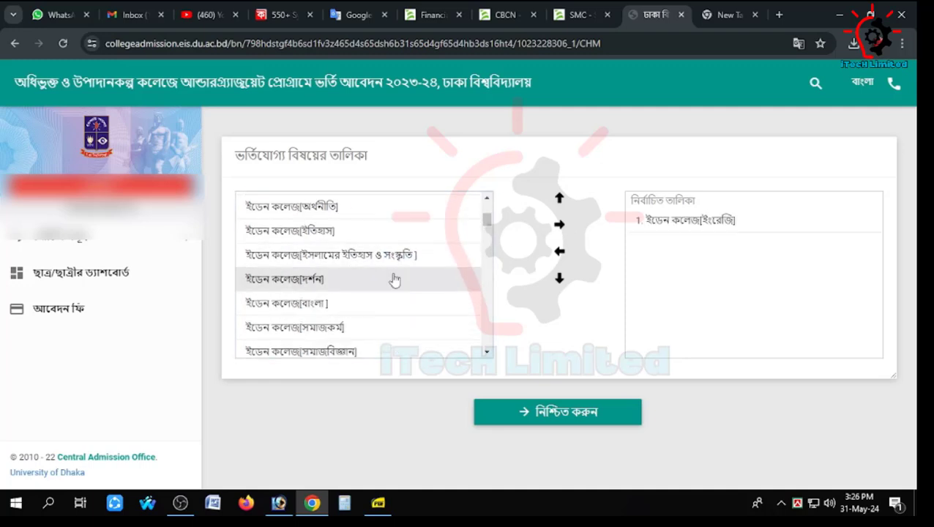
left_click(300, 210)
left_click(560, 225)
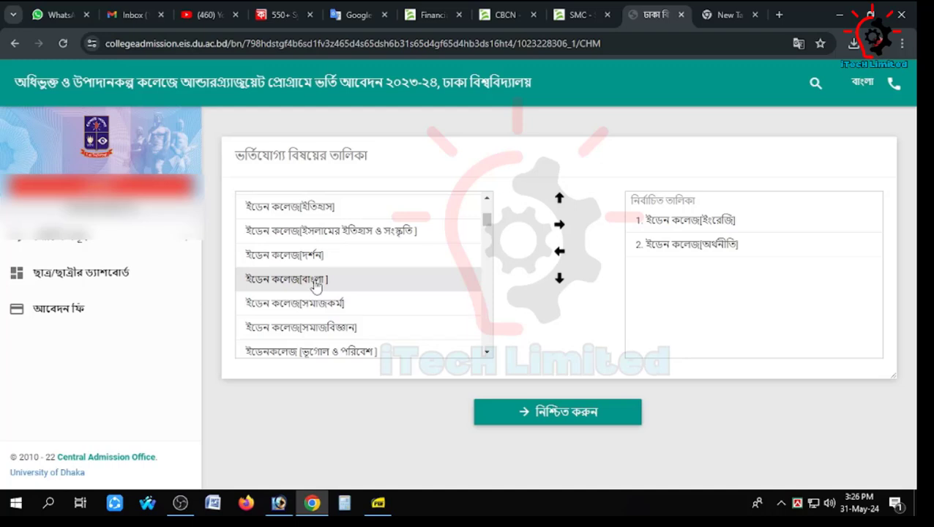
Add Bangla College English and Economics as choices 3 and 4.
scroll(316, 285, "down", 10)
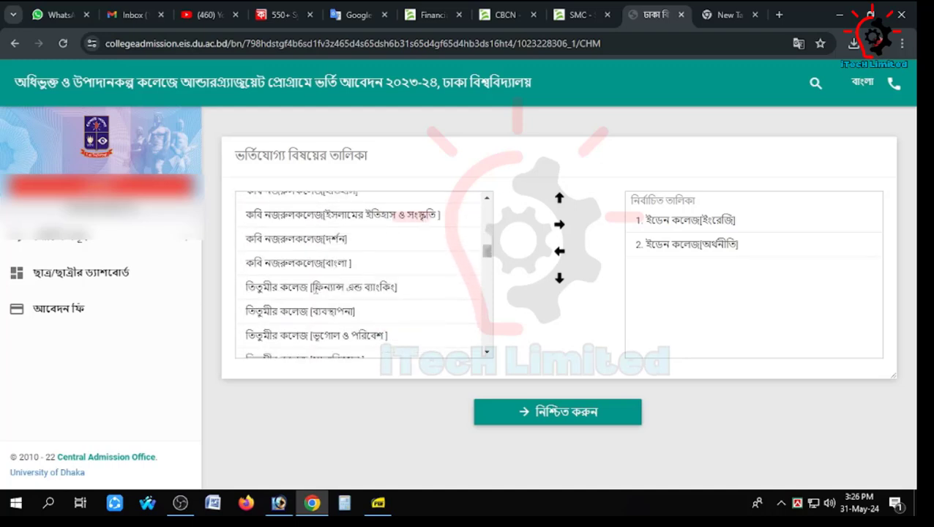
scroll(315, 291, "down", 10)
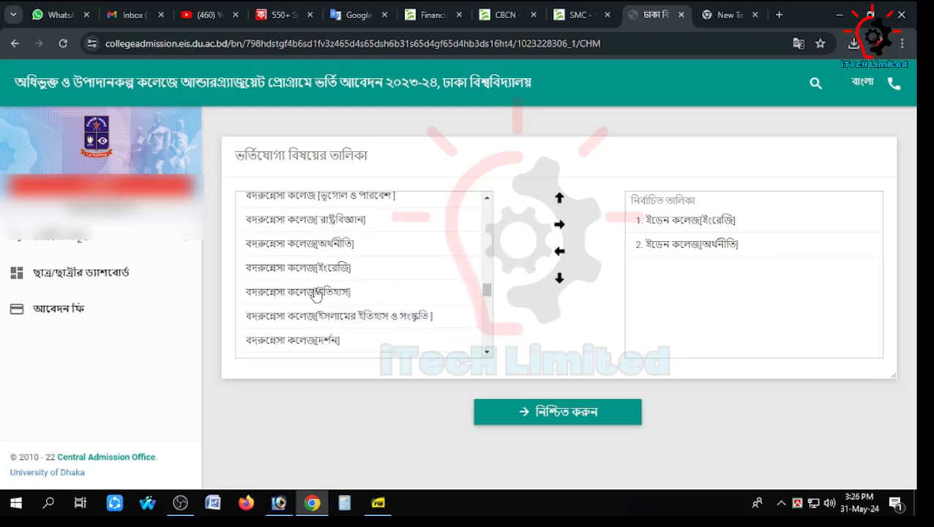
scroll(316, 293, "down", 10)
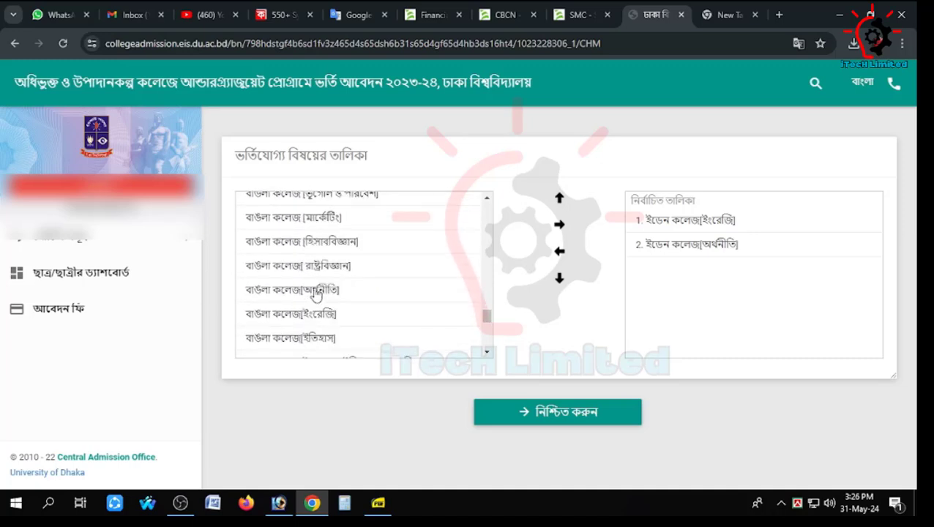
scroll(316, 293, "up", 3)
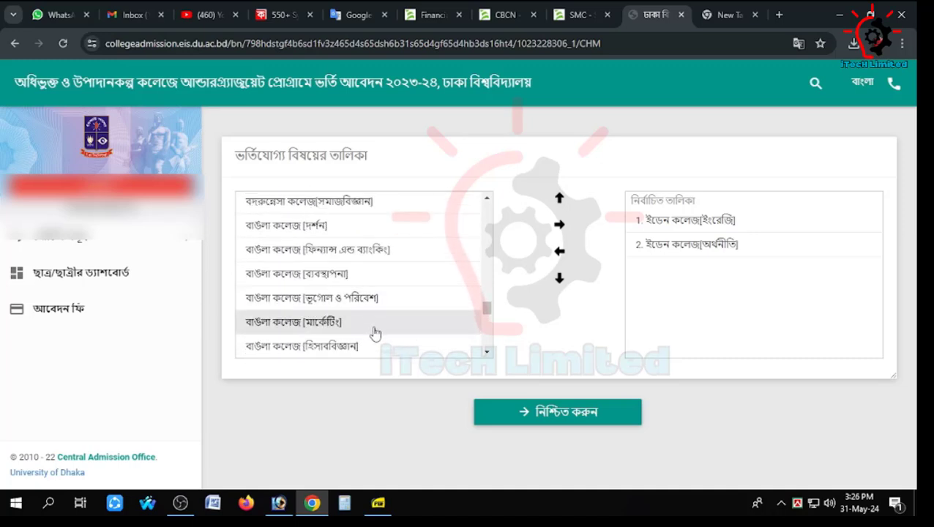
scroll(369, 333, "down", 3)
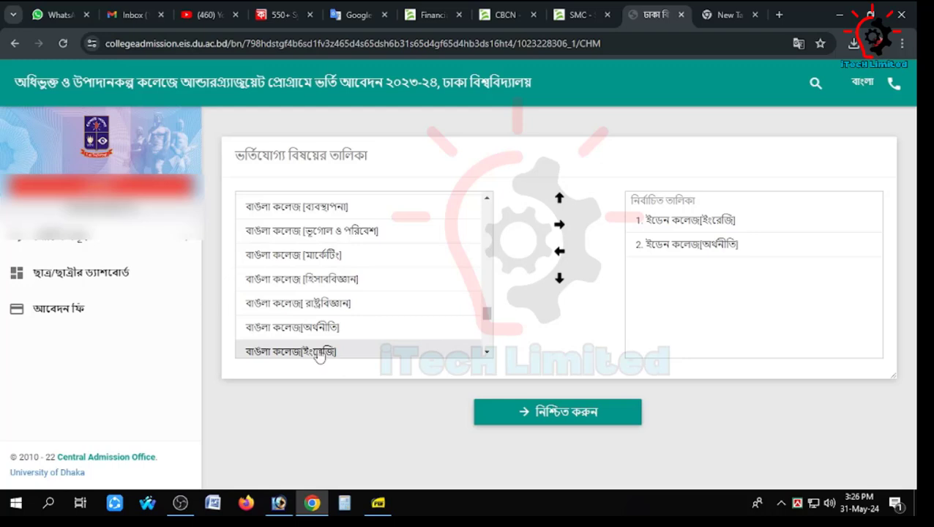
left_click(319, 352)
left_click(559, 225)
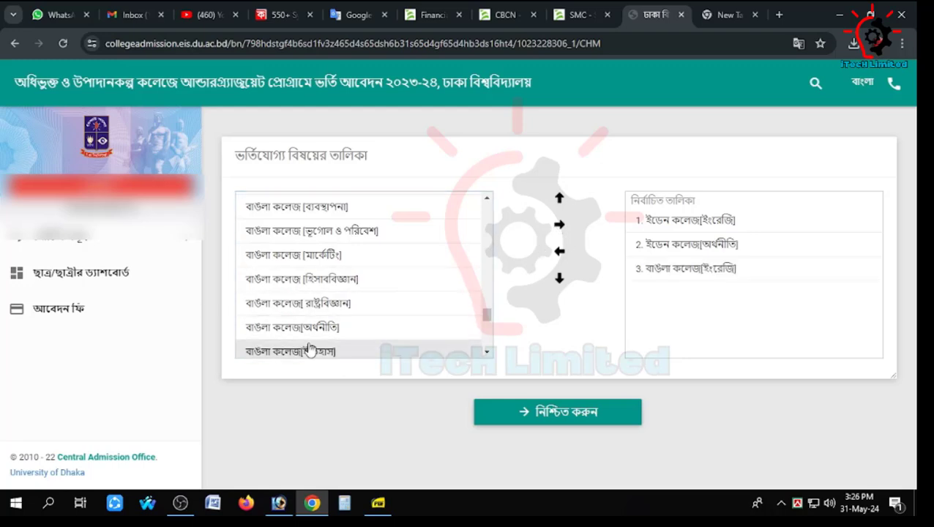
scroll(310, 351, "down", 1)
left_click(423, 256)
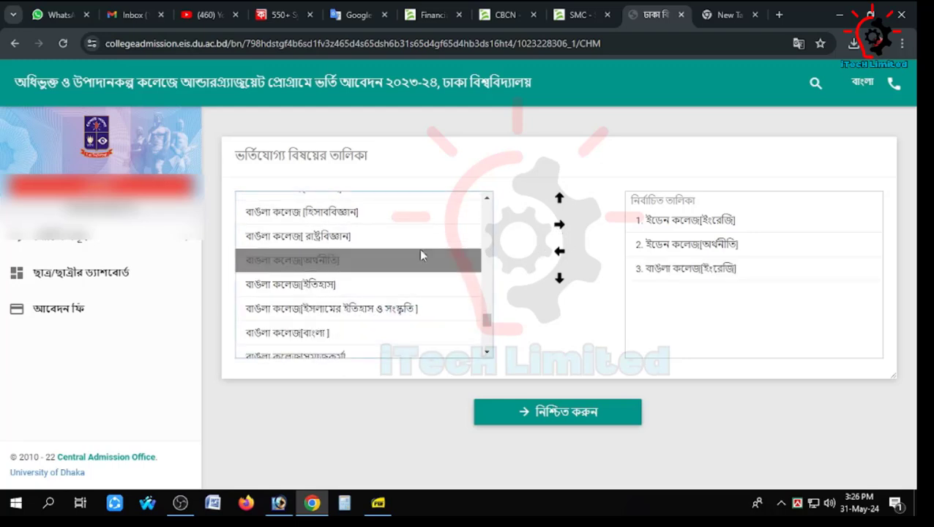
left_click(560, 224)
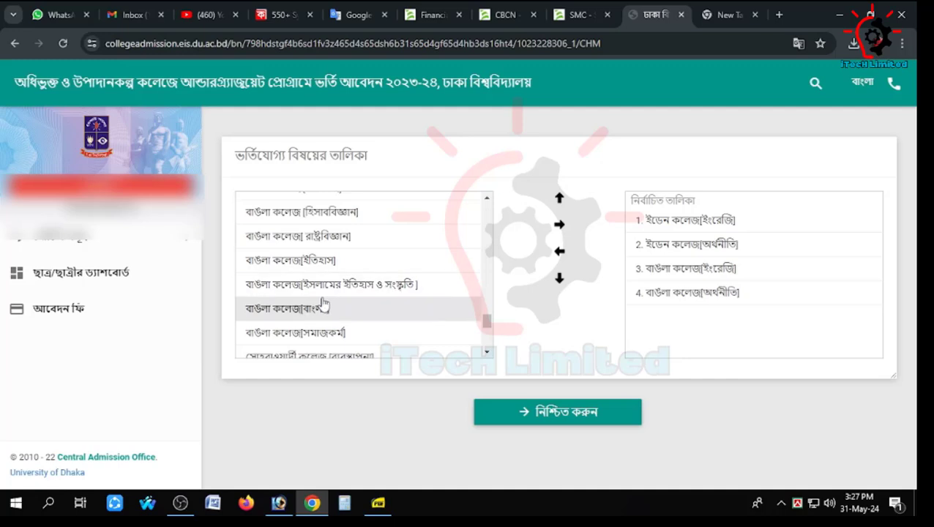
scroll(324, 306, "down", 5)
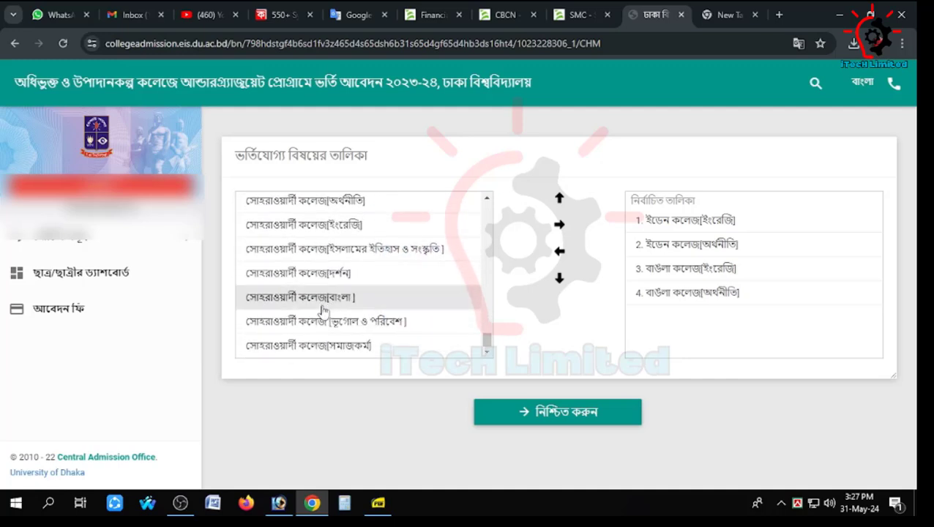
scroll(325, 311, "up", 10)
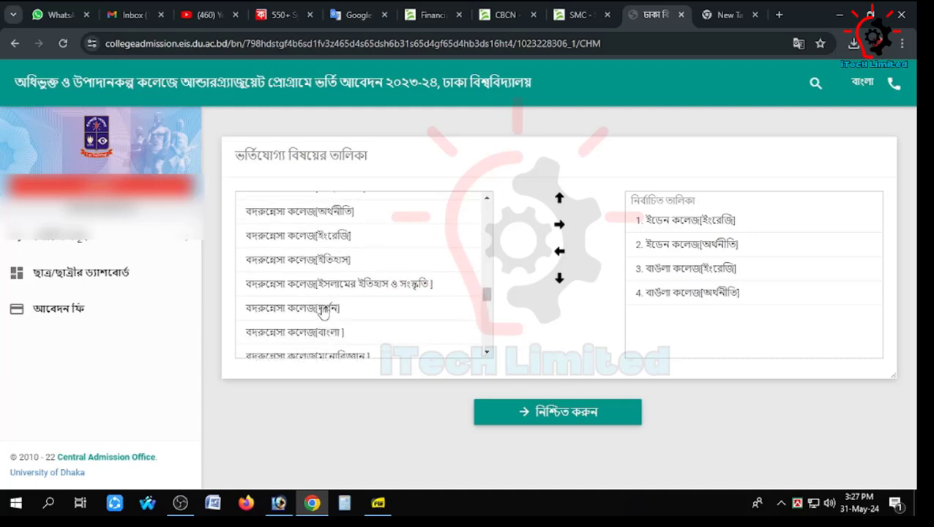
scroll(324, 311, "up", 5)
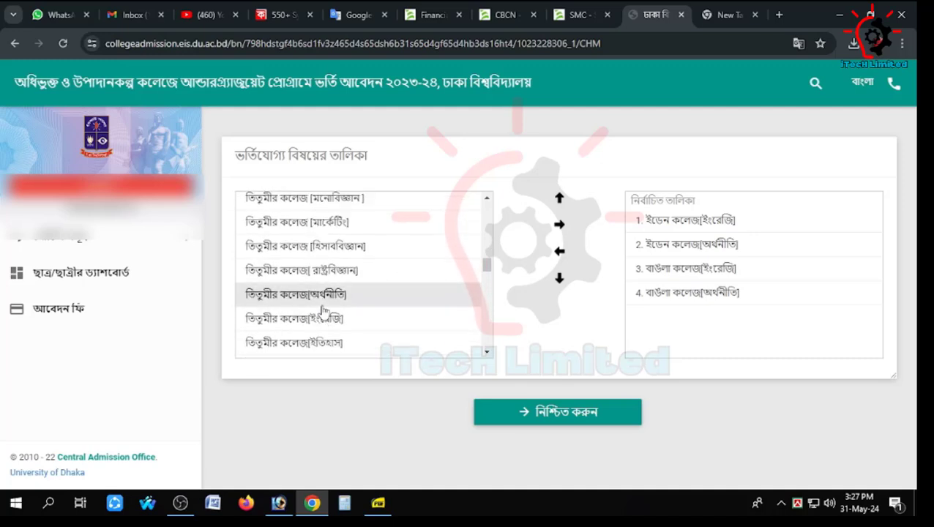
Add Titumir College English, then Titumir College Economics, to the chosen list as choices 5 and 6.
left_click(324, 317)
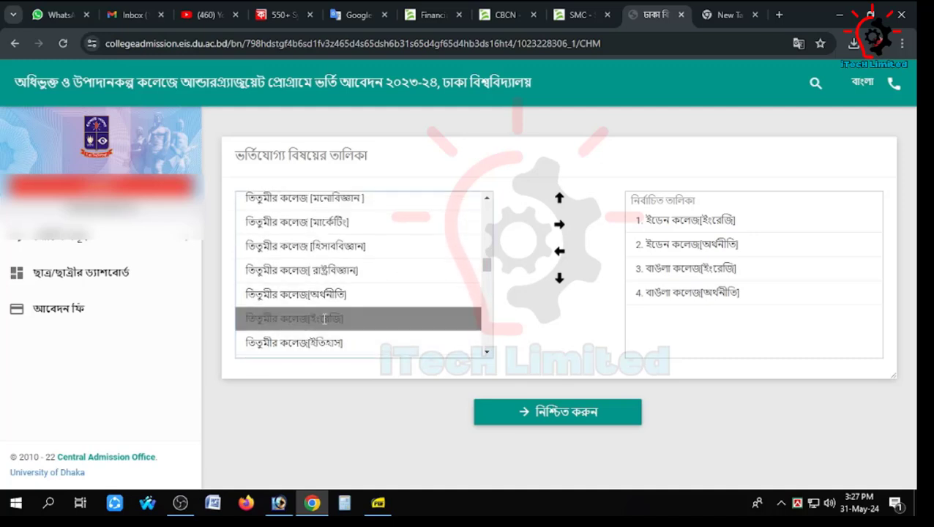
left_click(559, 225)
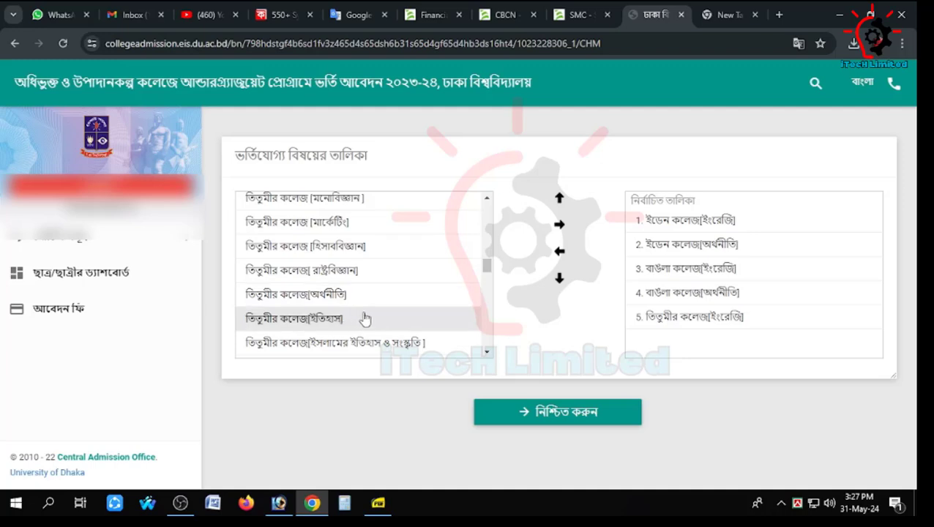
left_click(338, 293)
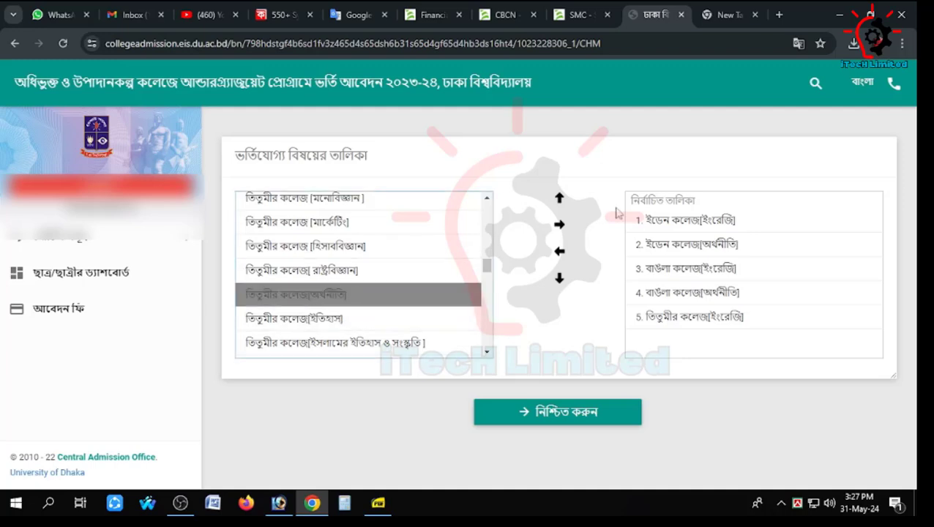
left_click(557, 225)
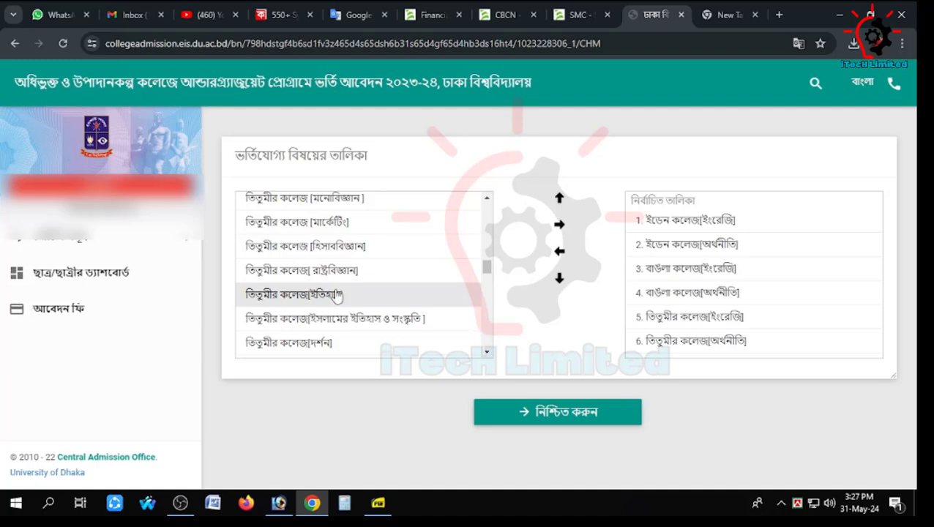
scroll(336, 295, "down", 2)
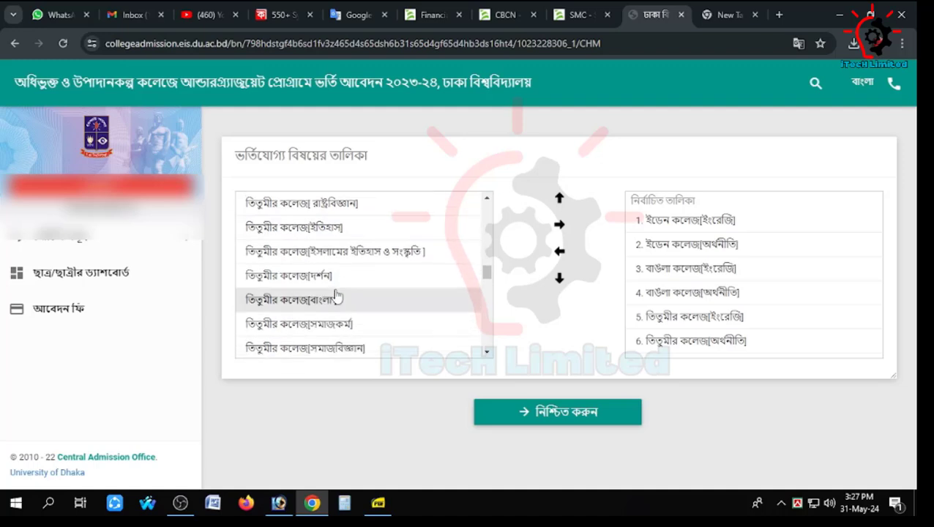
scroll(337, 295, "down", 3)
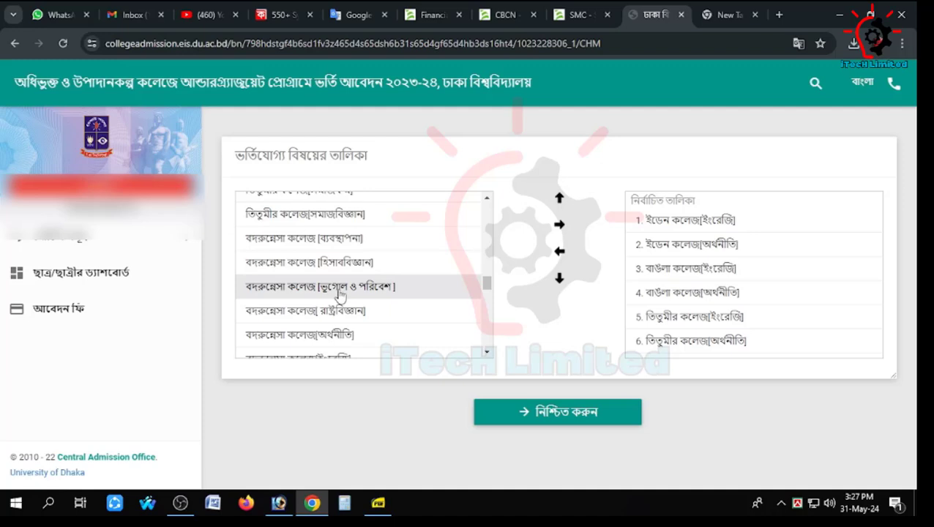
scroll(339, 295, "up", 3)
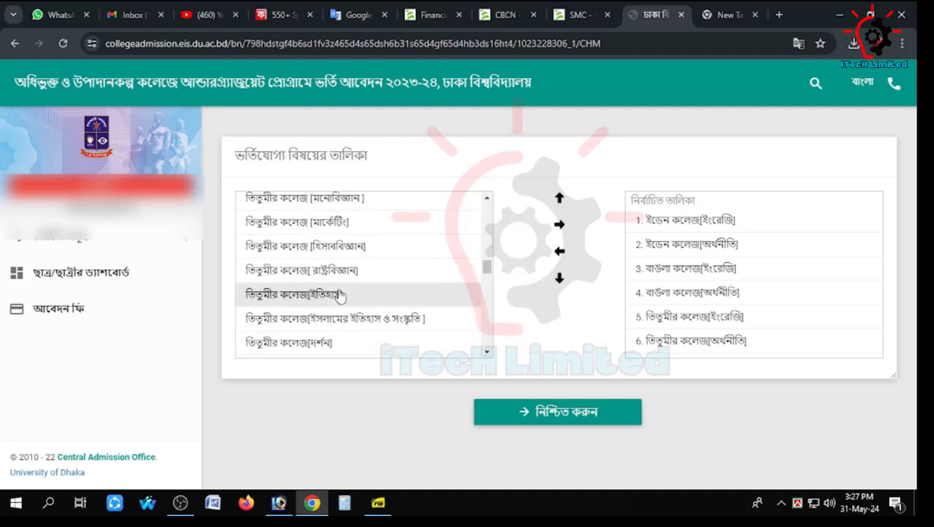
scroll(341, 295, "up", 5)
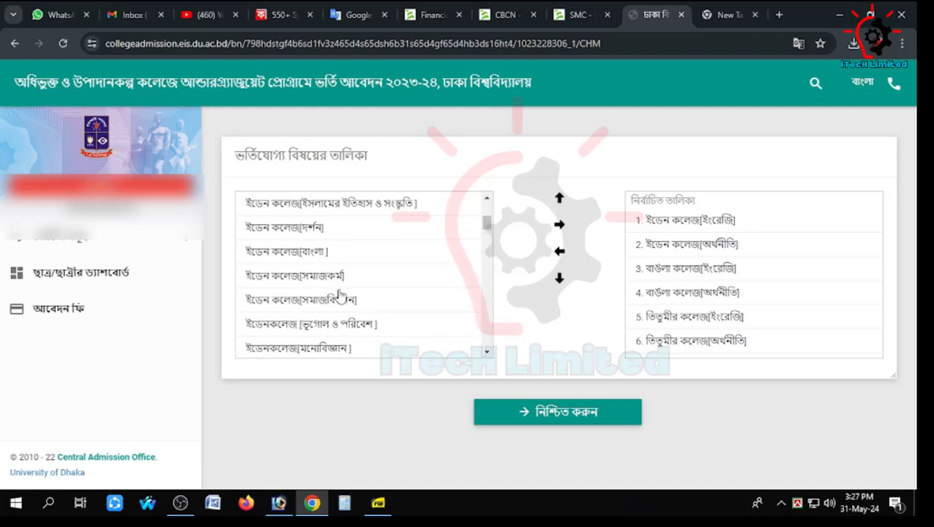
scroll(340, 294, "up", 3)
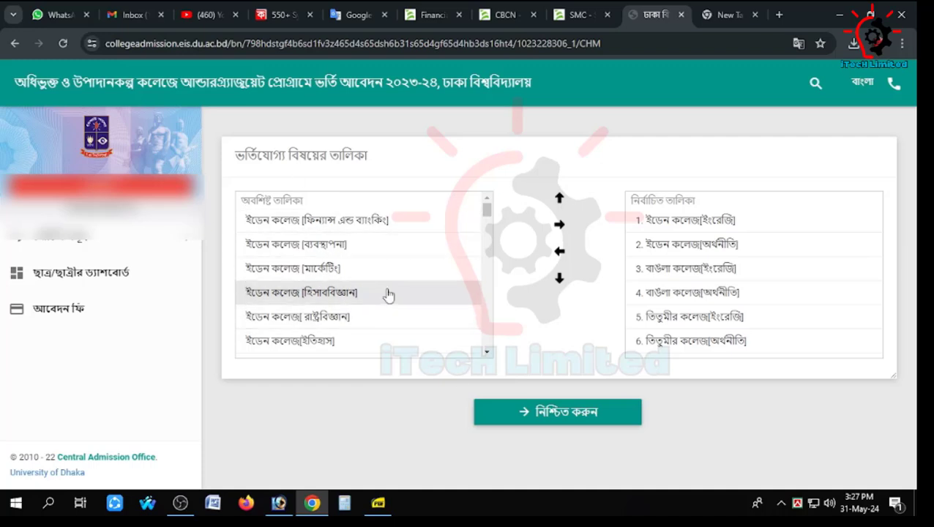
Add Kabi Nazrul College English and Economics as preferences 7 and 8.
scroll(313, 315, "down", 5)
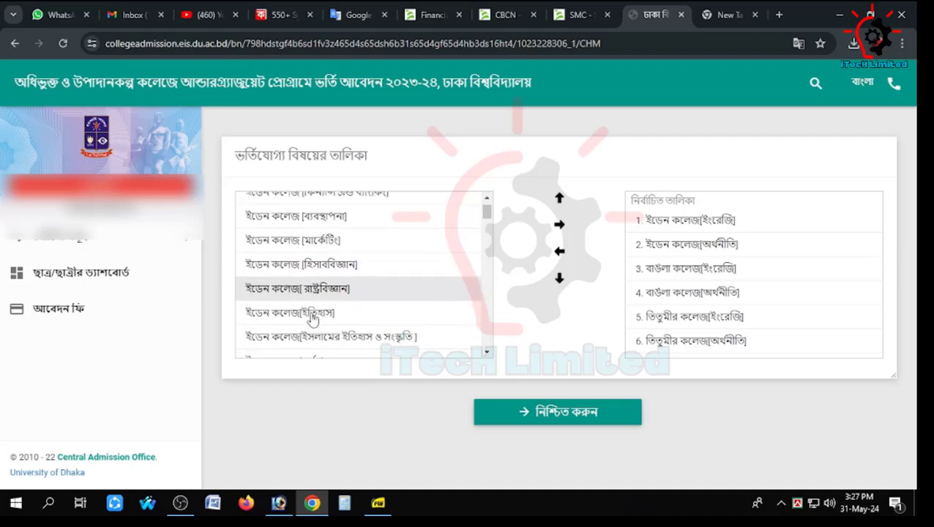
scroll(313, 319, "down", 3)
scroll(313, 319, "up", 2)
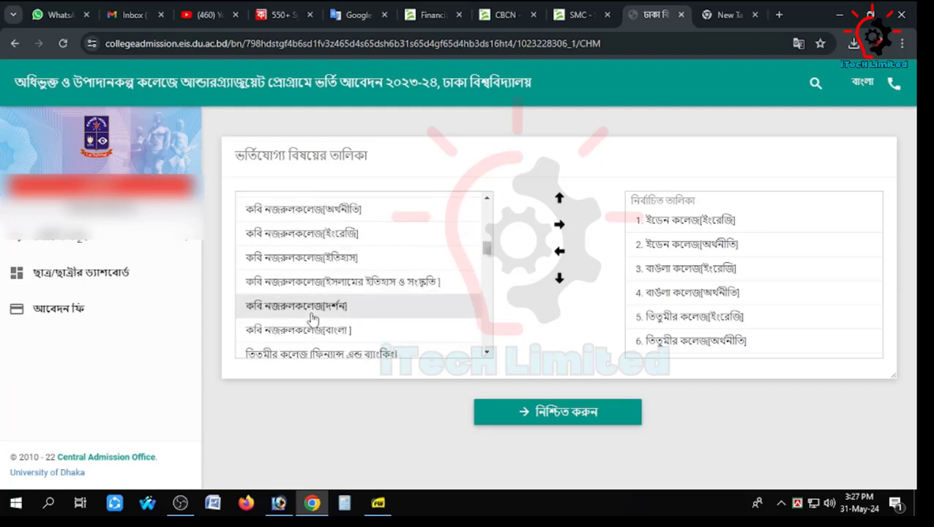
left_click(310, 239)
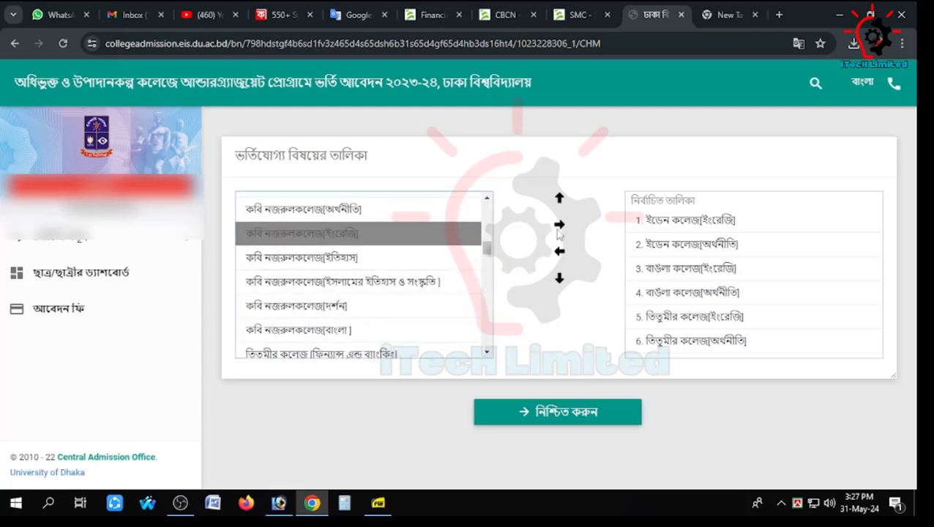
left_click(559, 225)
left_click(435, 211)
left_click(559, 225)
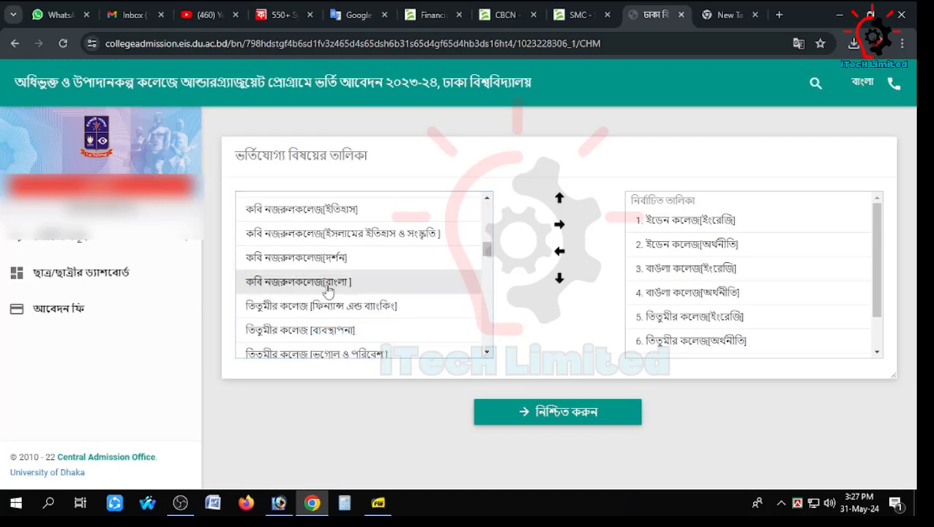
Add Badrunnesa College English and Economics as preferences 9 and 10.
scroll(322, 324, "down", 5)
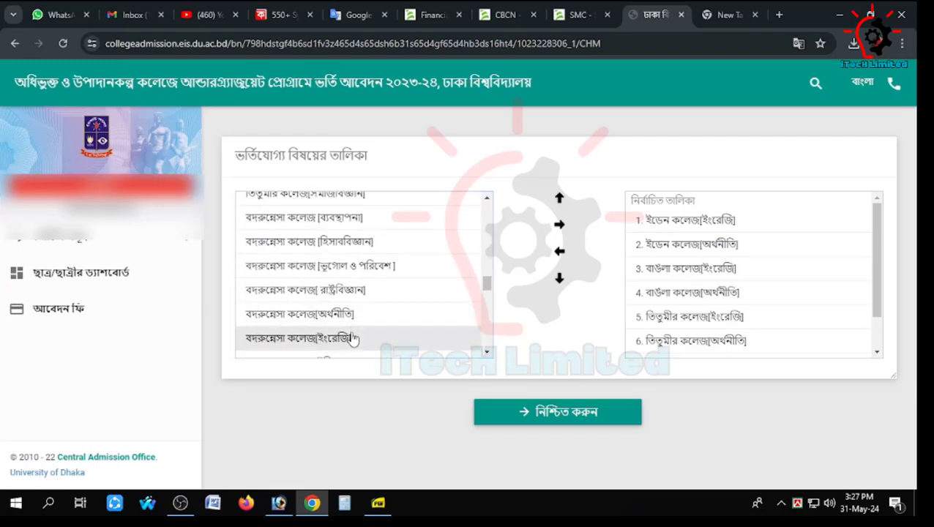
left_click(351, 337)
left_click(562, 224)
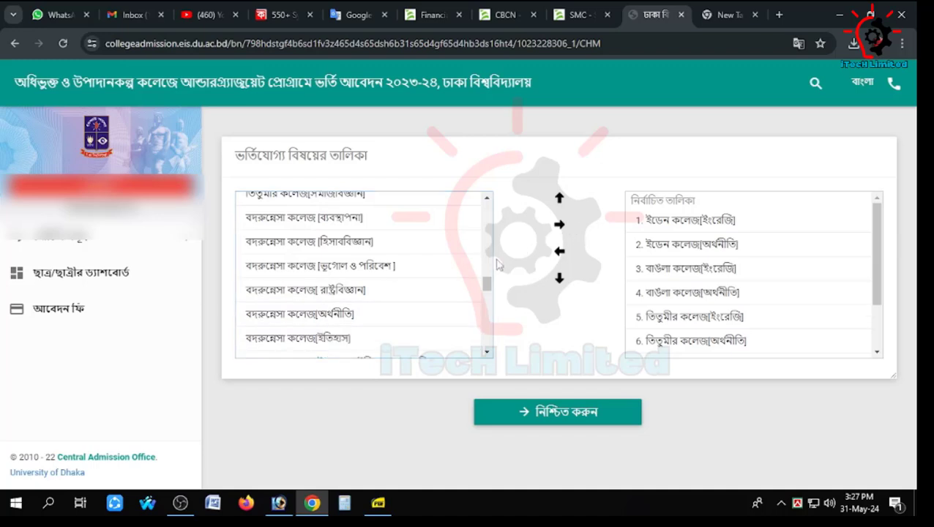
left_click(359, 315)
left_click(560, 225)
Add Sohrawardi College English and Economics as preferences 11 and 12.
scroll(728, 278, "down", 2)
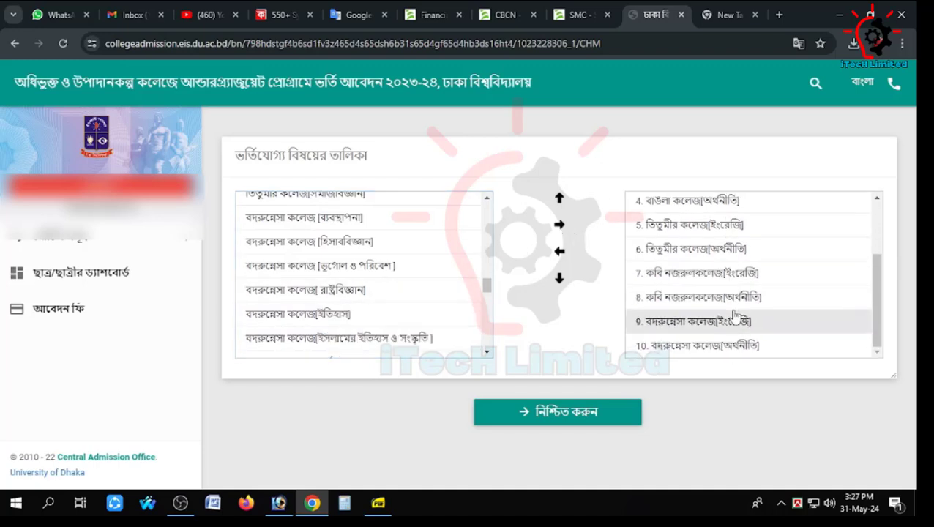
scroll(351, 274, "down", 8)
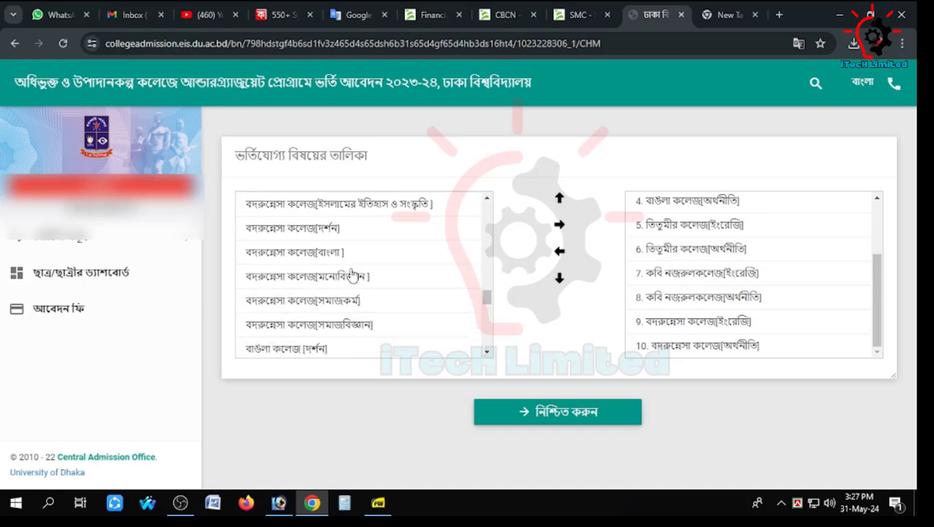
scroll(356, 305, "down", 2)
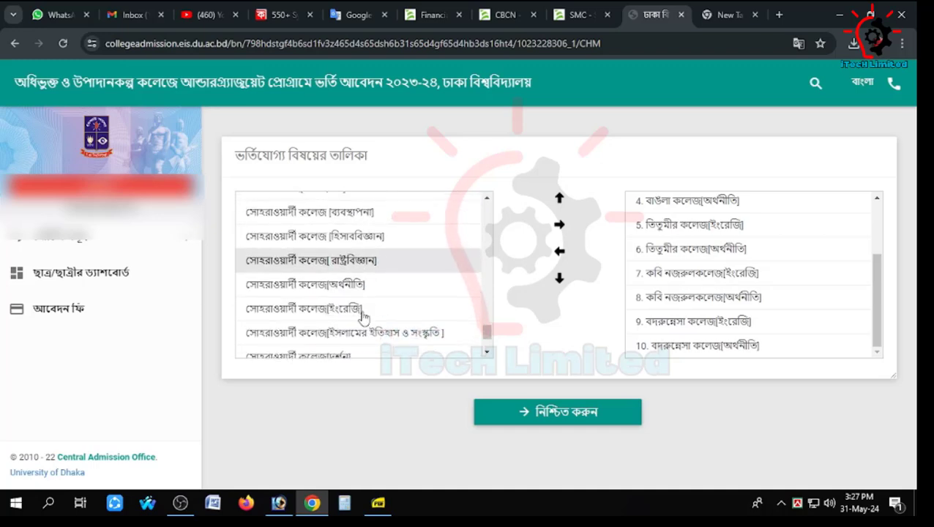
left_click(375, 310)
left_click(560, 225)
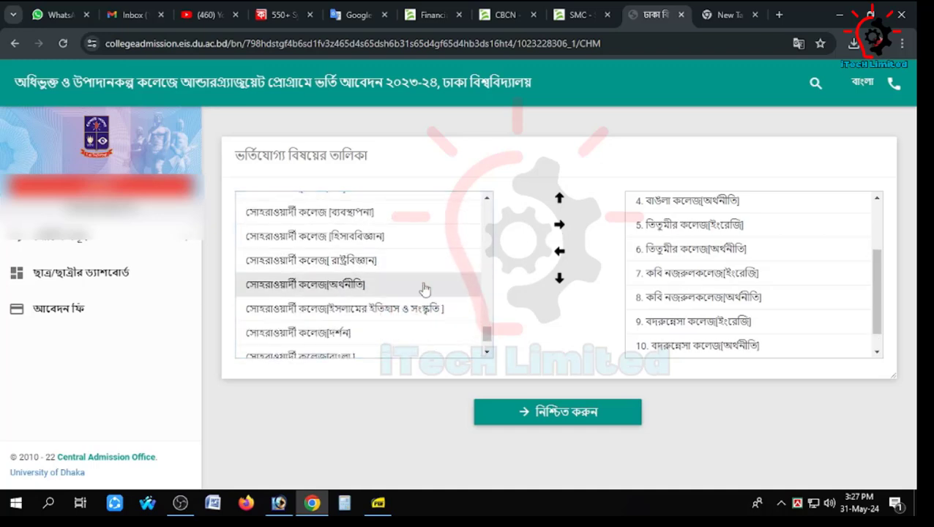
left_click(371, 289)
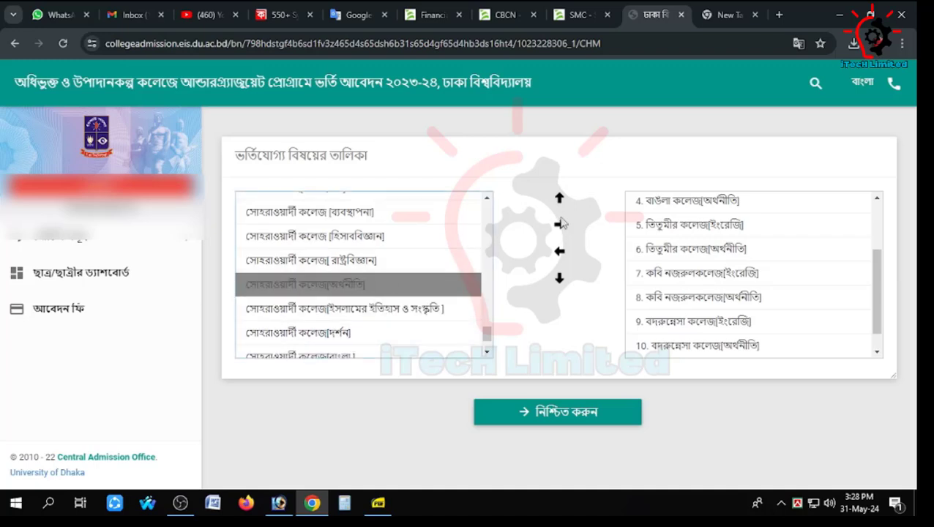
double_click(373, 287)
scroll(344, 293, "down", 1)
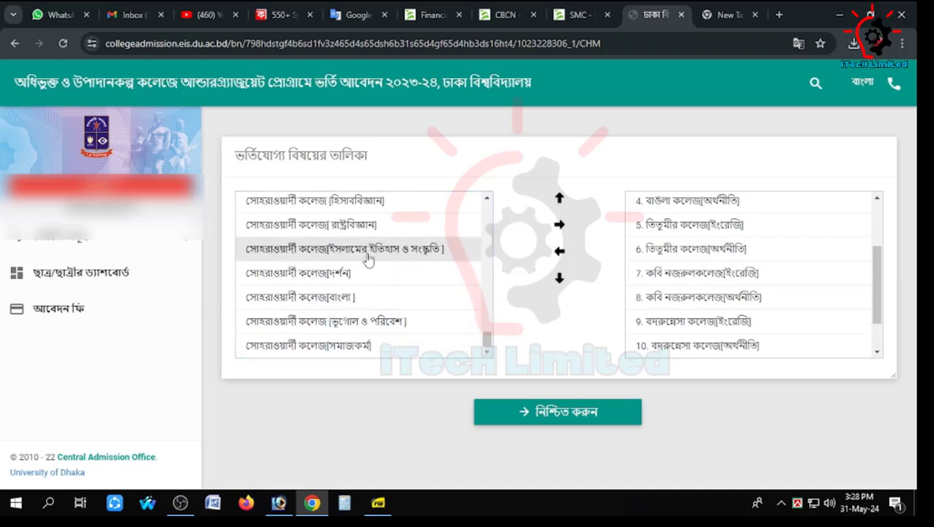
scroll(732, 313, "up", 2)
scroll(719, 317, "down", 3)
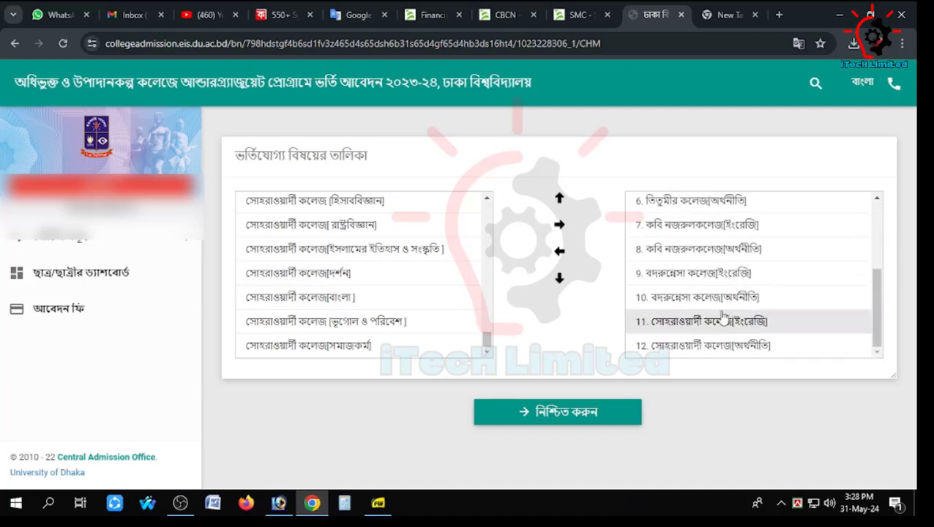
scroll(320, 313, "up", 5)
scroll(320, 313, "up", 3)
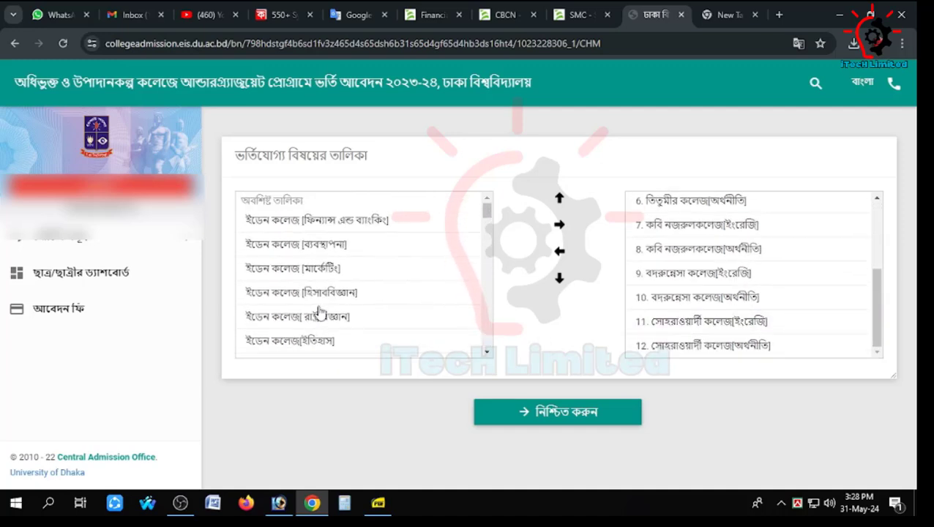
scroll(311, 302, "down", 3)
scroll(307, 297, "down", 5)
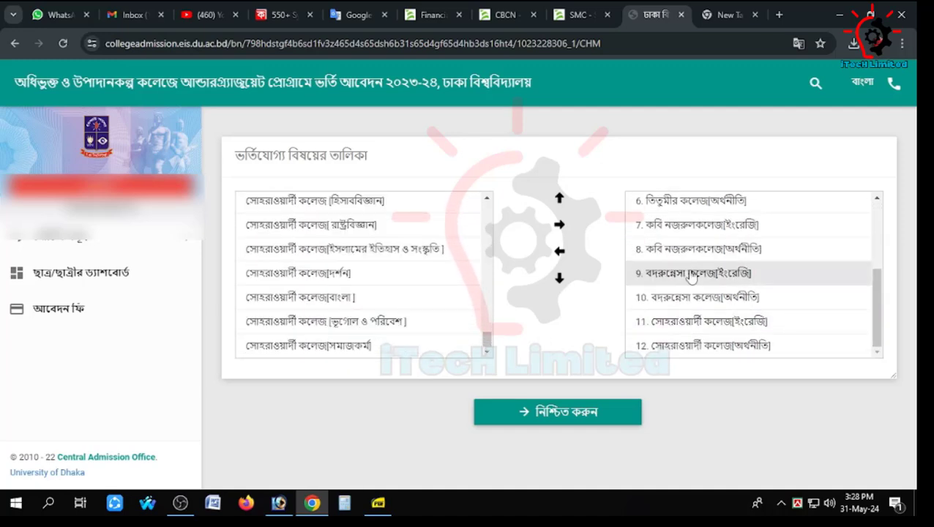
scroll(344, 289, "up", 15)
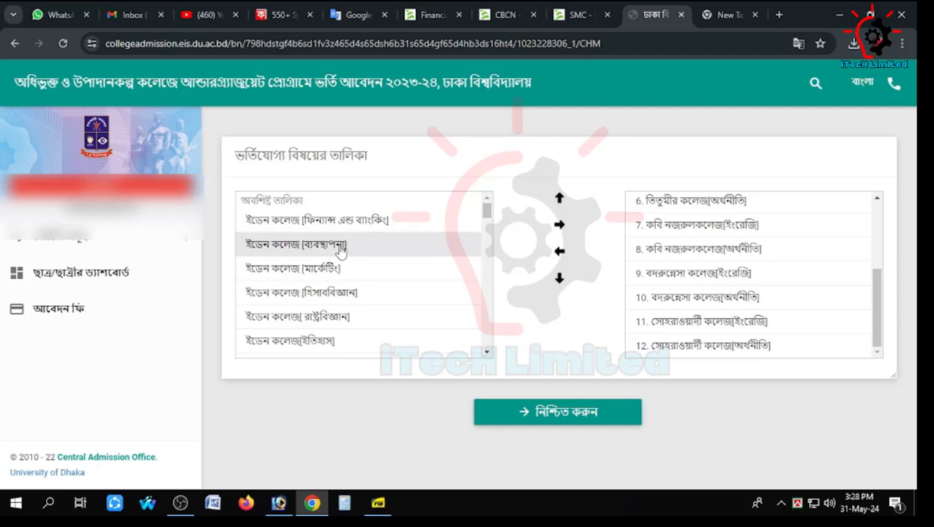
scroll(340, 262, "down", 15)
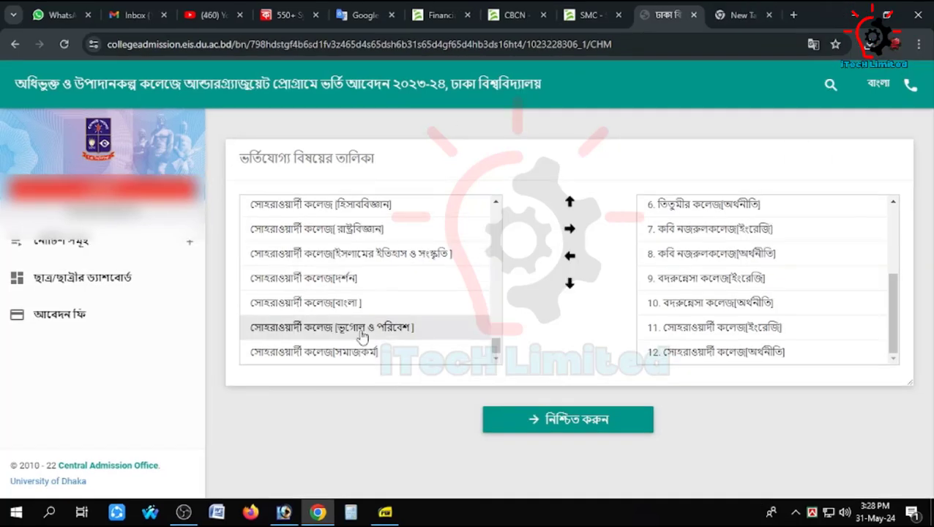
scroll(363, 337, "up", 15)
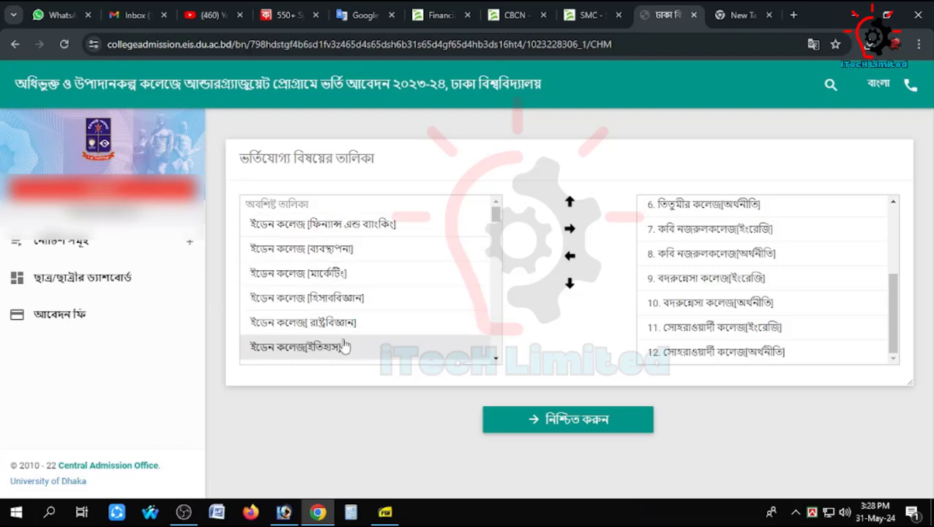
scroll(311, 307, "down", 1)
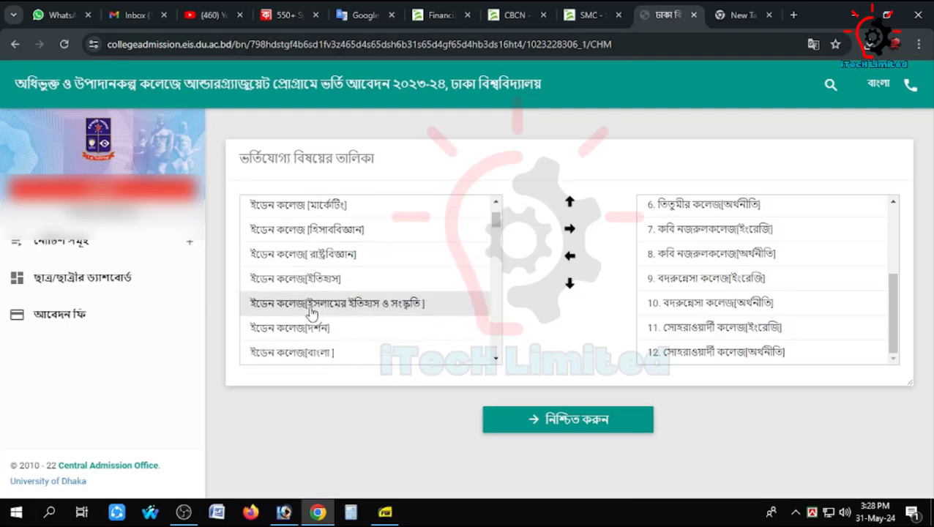
Add Eden College Social Work, Sociology and Bangla to the preference list.
scroll(311, 313, "down", 2)
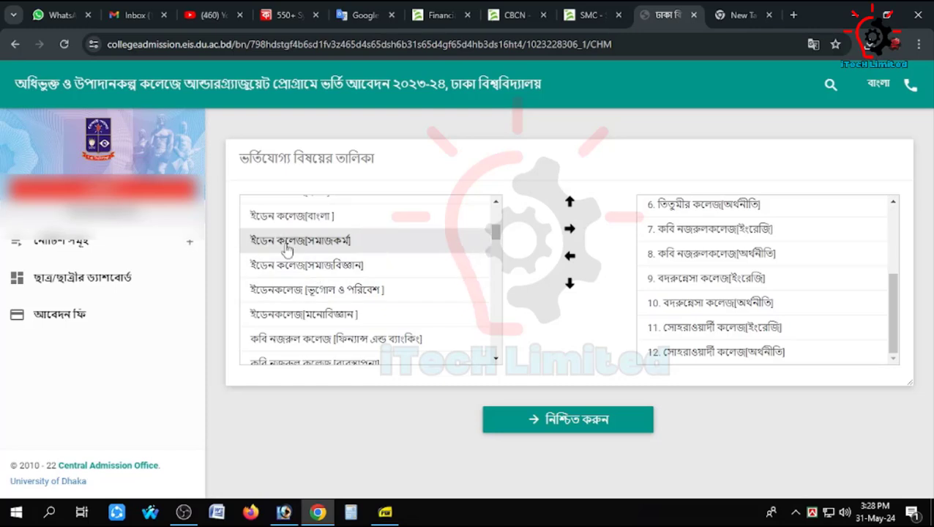
left_click(357, 242)
left_click(569, 229)
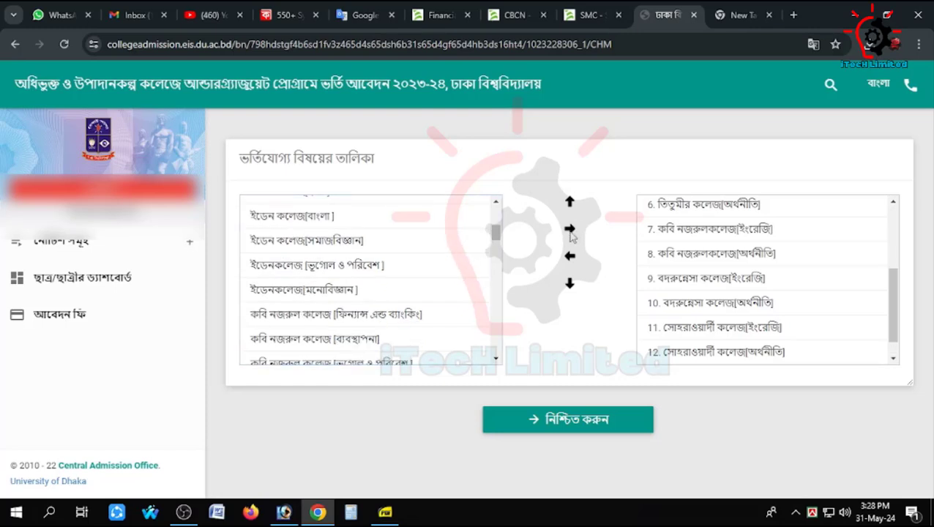
left_click(300, 241)
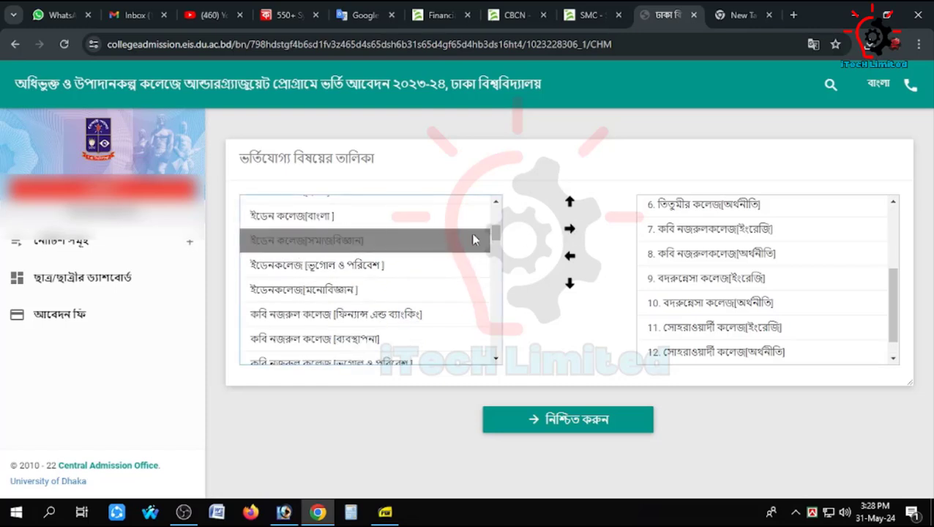
left_click(569, 229)
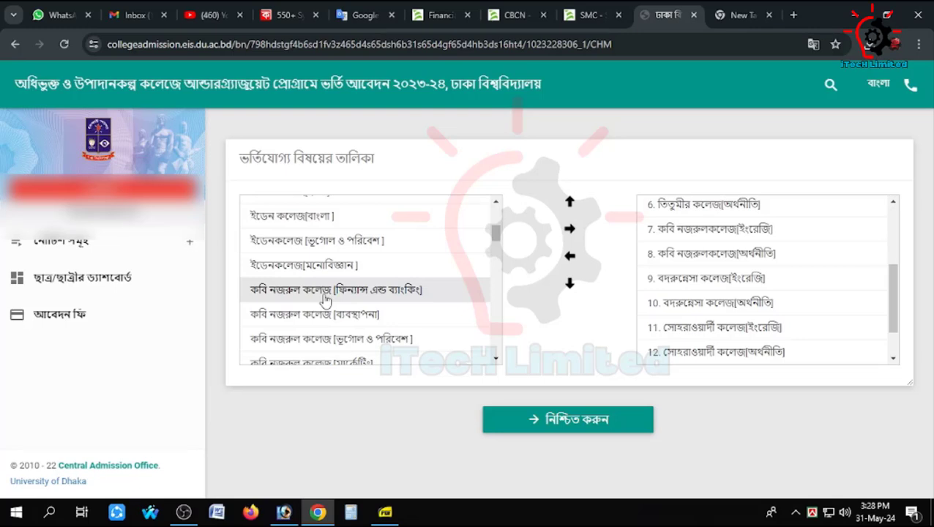
left_click(300, 216)
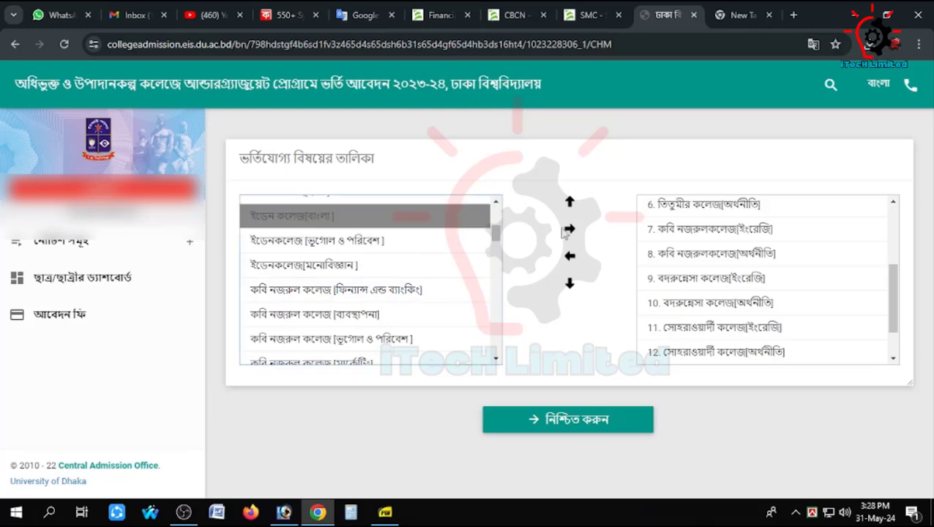
left_click(569, 229)
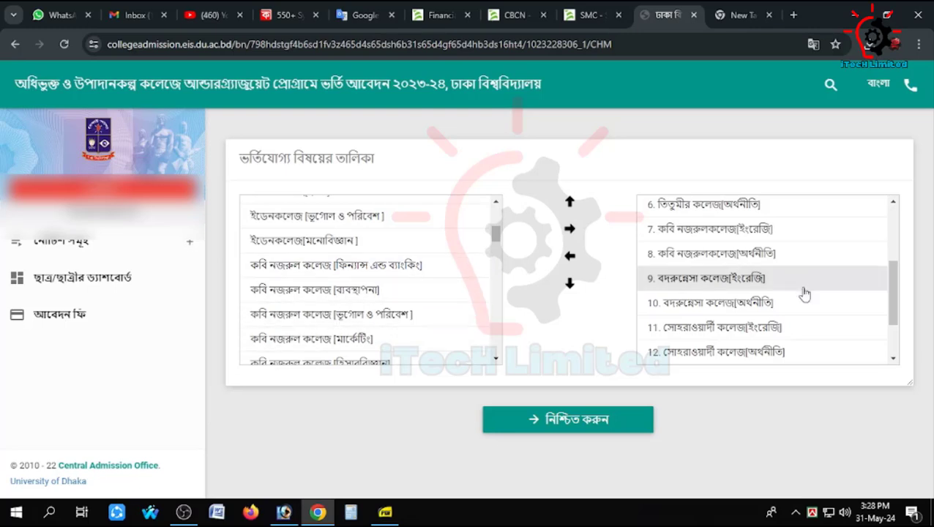
Add Eden College Psychology and Political Science to the preference list.
scroll(801, 300, "down", 1)
scroll(388, 326, "up", 2)
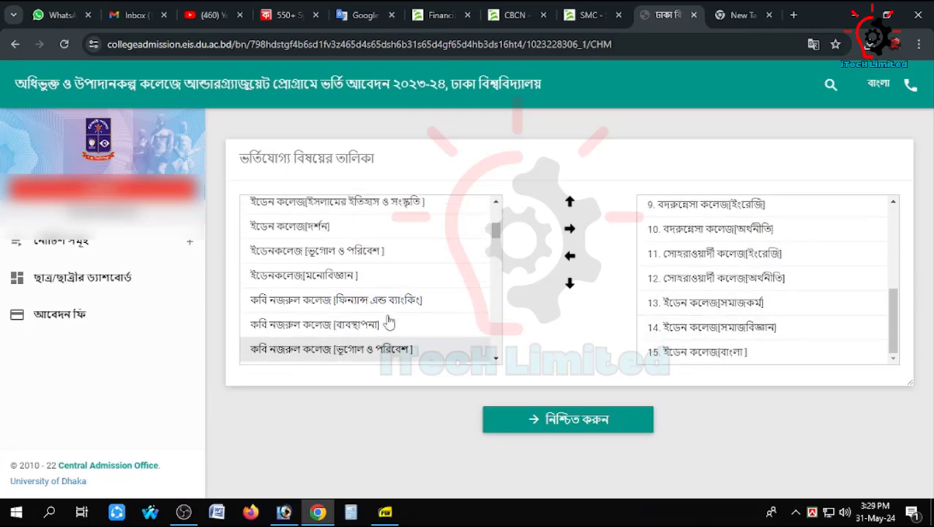
scroll(388, 320, "up", 2)
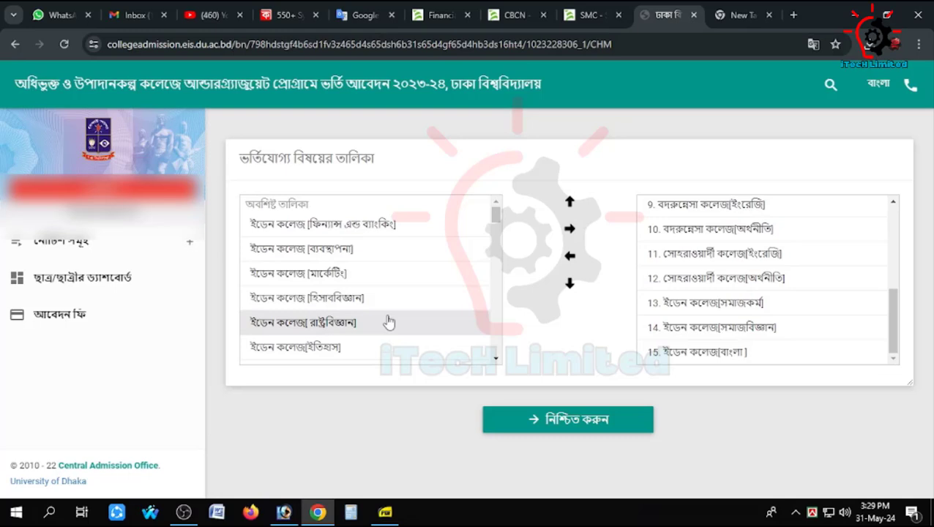
scroll(376, 314, "down", 3)
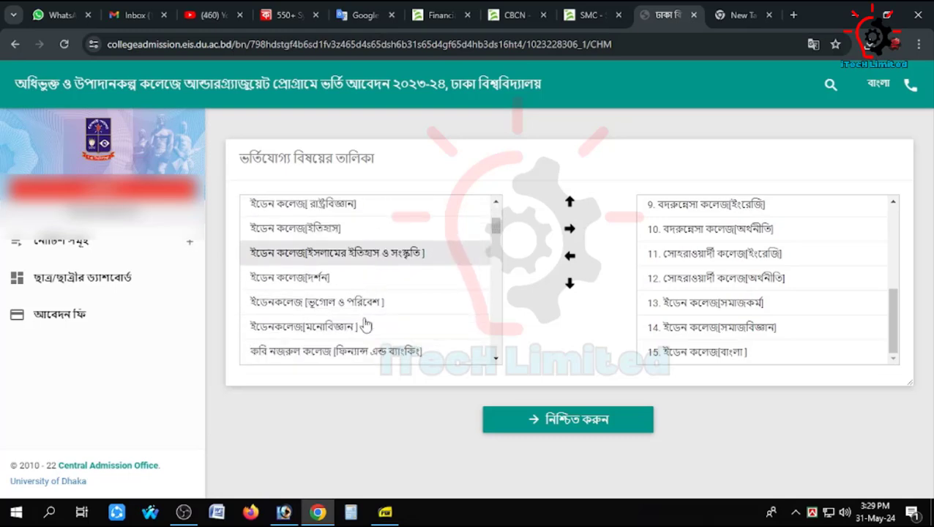
left_click(351, 320)
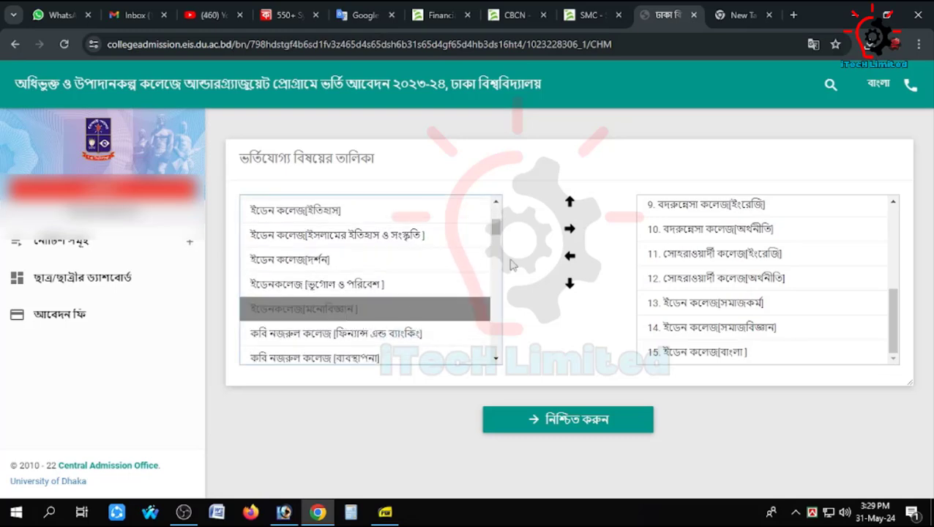
left_click(570, 227)
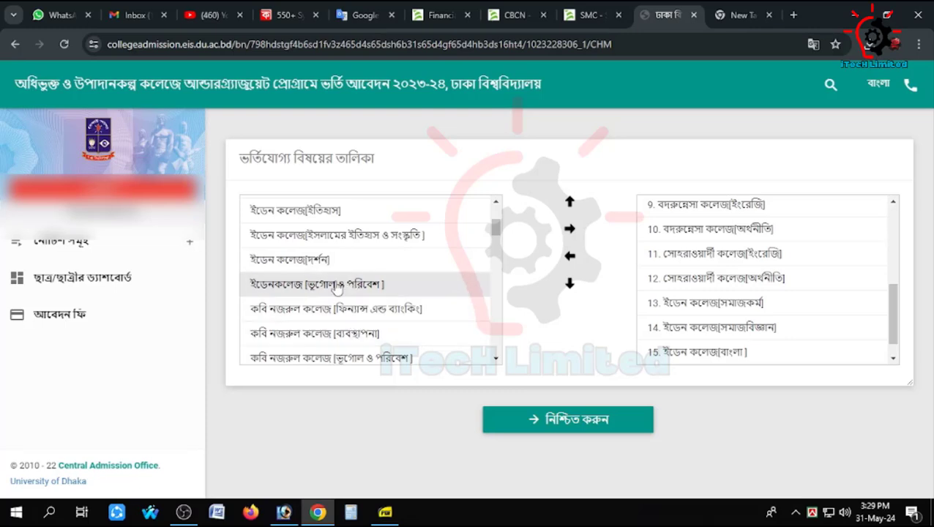
scroll(341, 285, "up", 1)
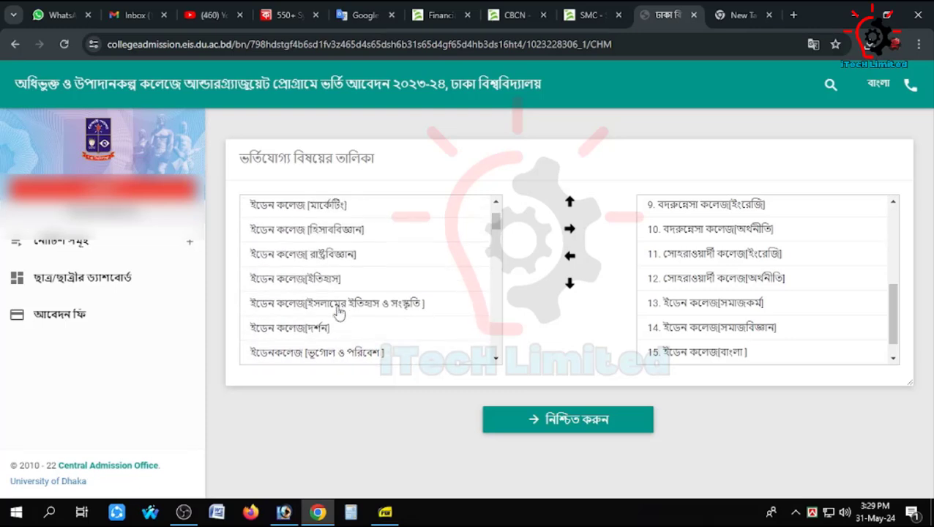
left_click(320, 250)
left_click(569, 229)
Pick Eden College Finance & Banking and add Islamic History to the preference list.
scroll(325, 289, "up", 2)
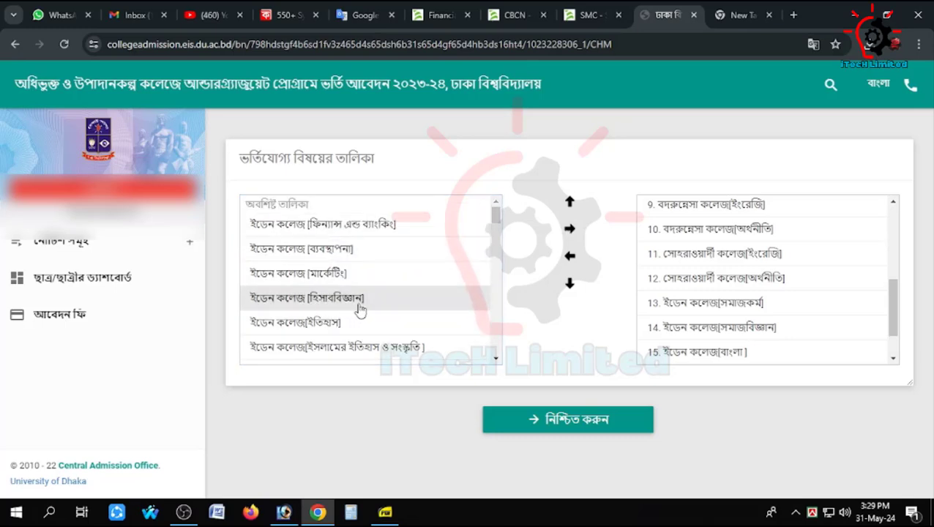
left_click(385, 227)
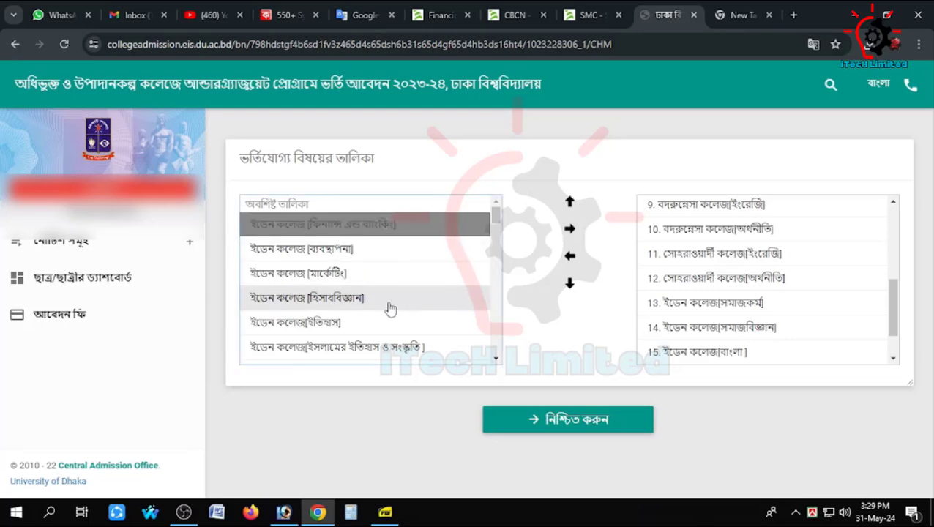
scroll(390, 308, "down", 1)
left_click(446, 273)
left_click(569, 229)
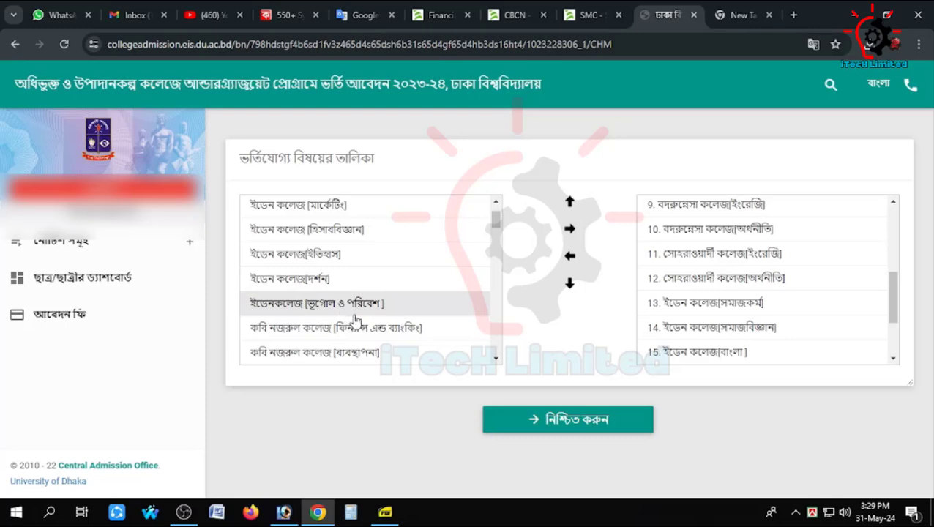
scroll(355, 320, "up", 1)
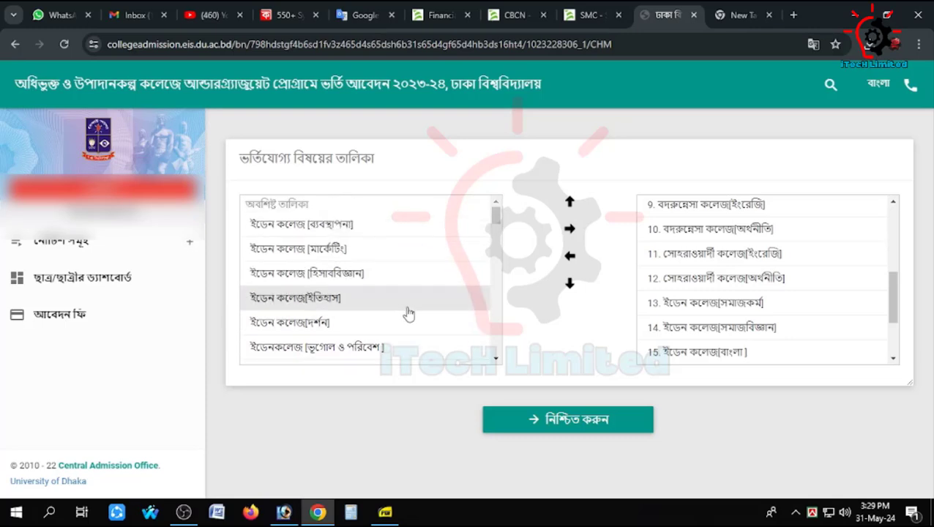
scroll(404, 315, "down", 3)
scroll(405, 315, "down", 10)
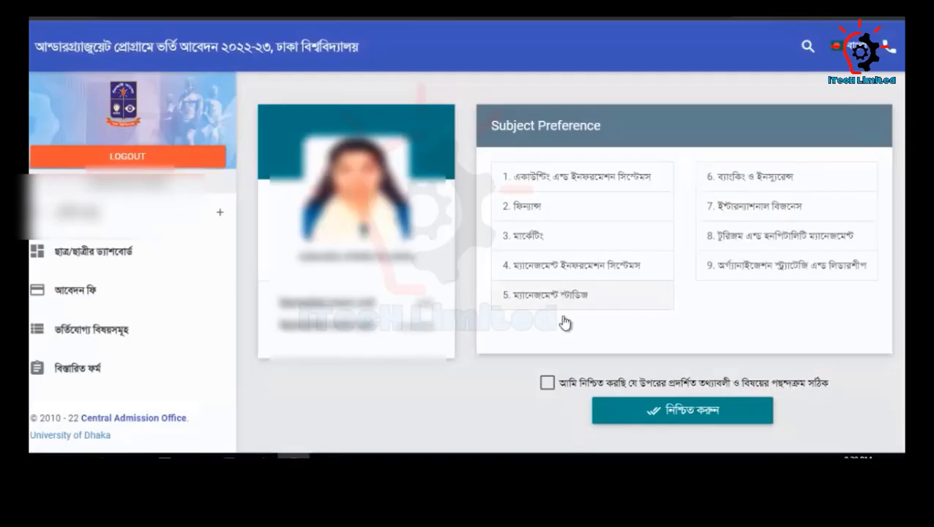
Confirm the preference order is correct and submit the password received by SMS.
left_click(546, 383)
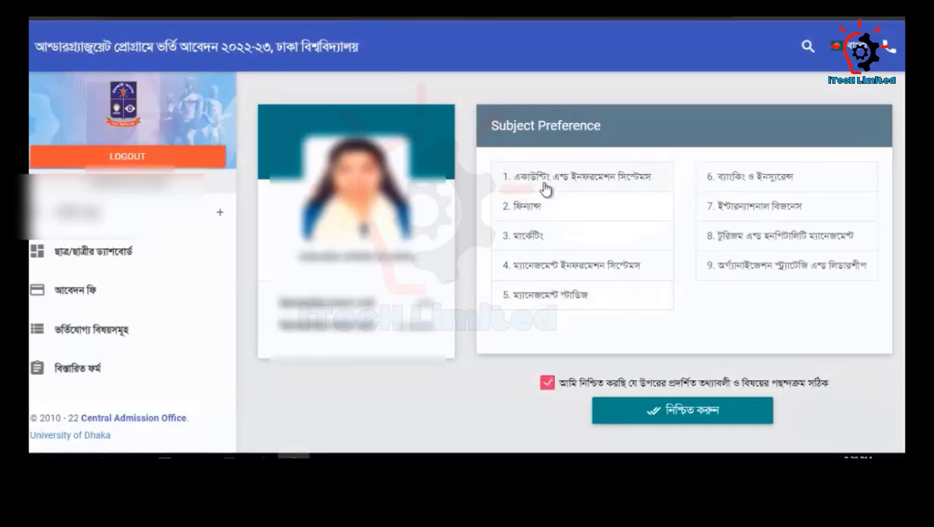
left_click(683, 408)
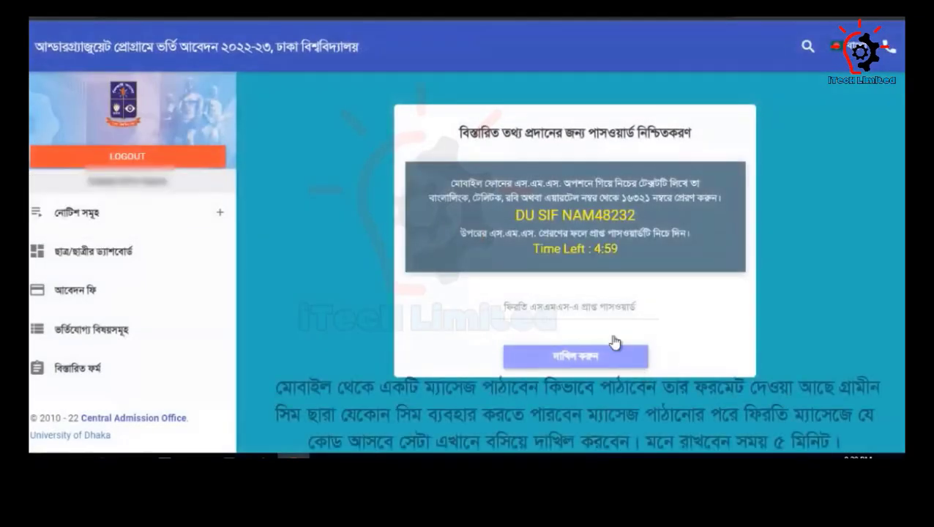
left_click(574, 305)
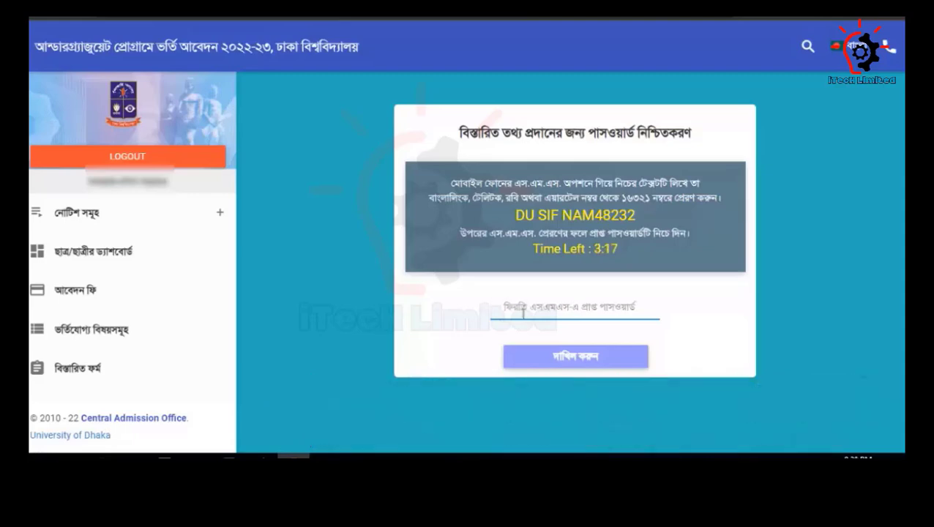
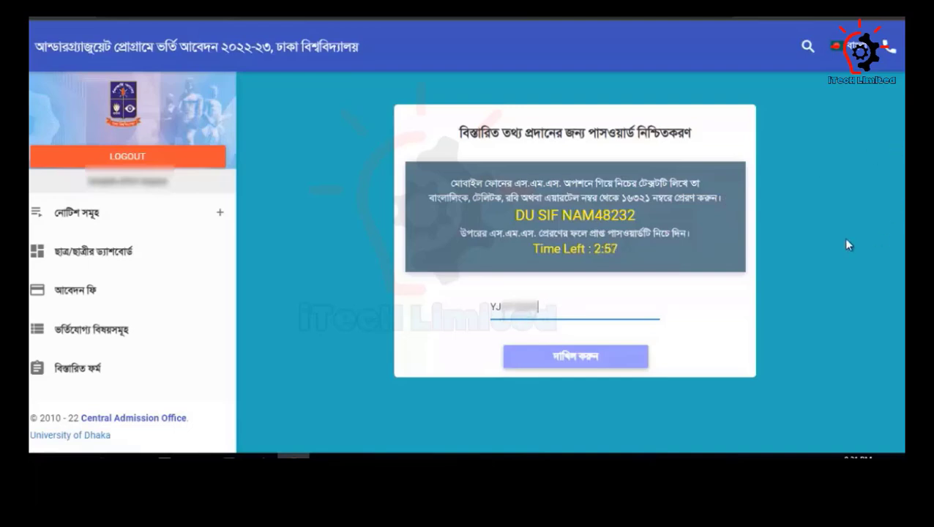
left_click(617, 357)
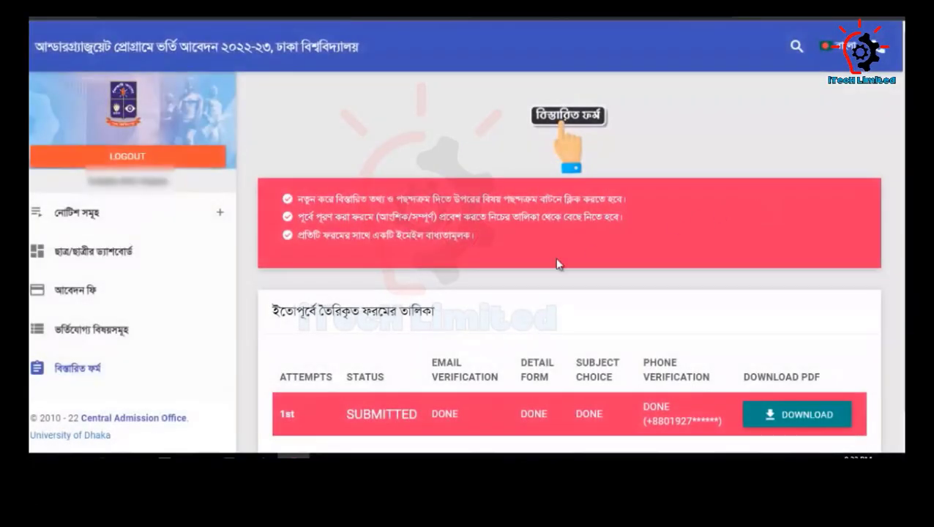
Download the submitted application form, entering the emailed password to open the PDF.
scroll(556, 264, "down", 1)
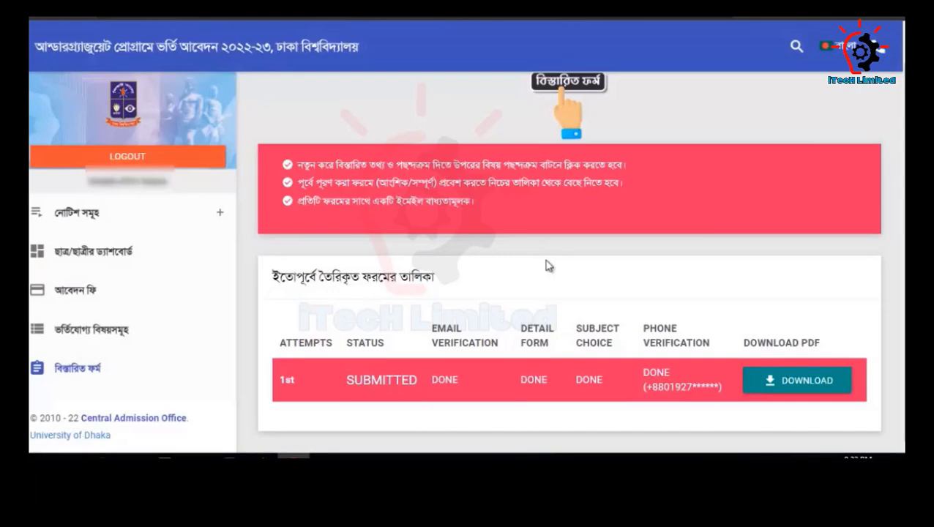
left_click(799, 381)
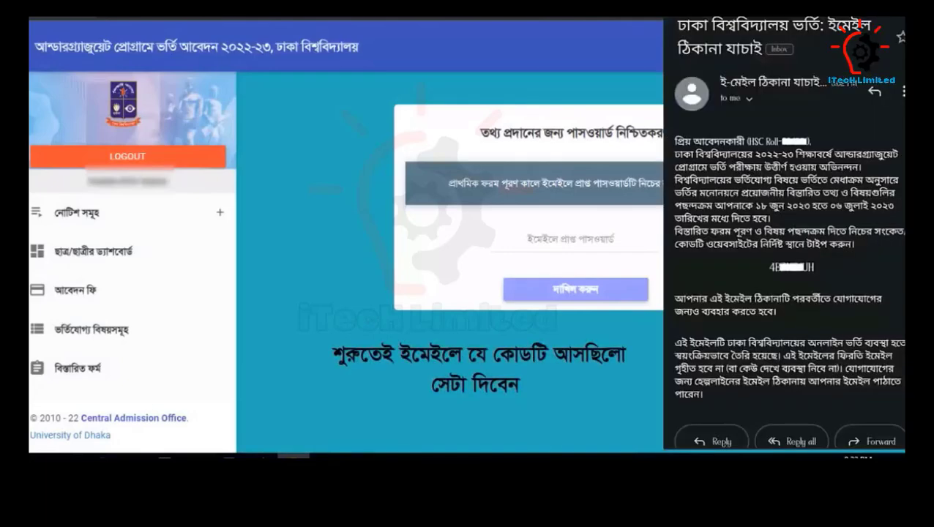
left_click(595, 237)
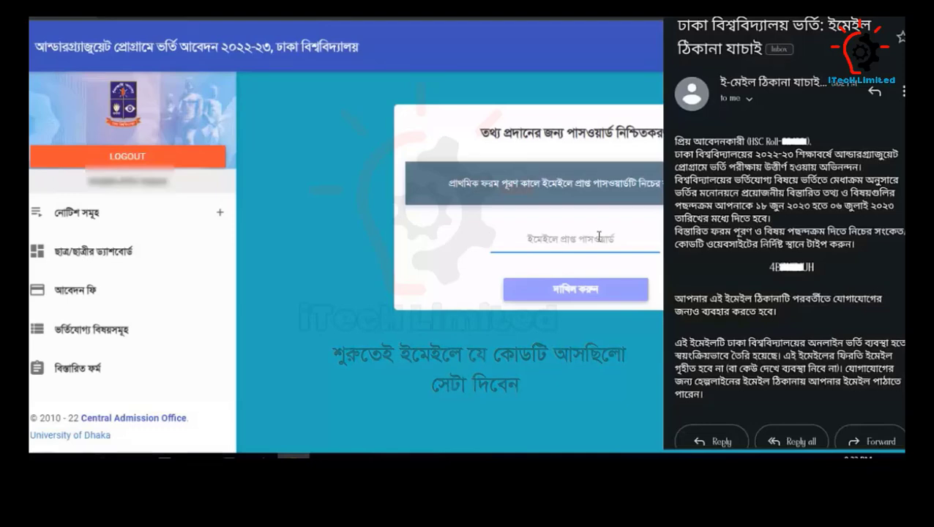
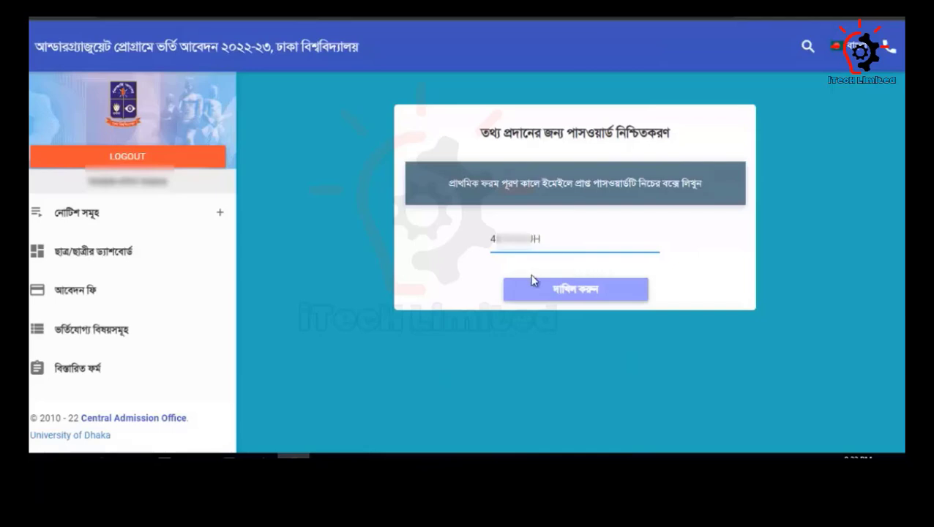
left_click(550, 287)
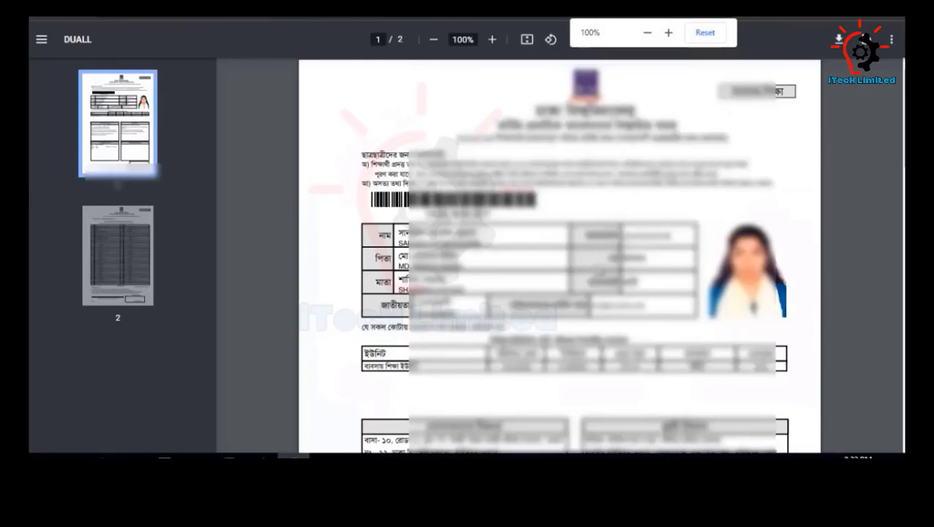
Review the two-page application PDF and save a copy to the Desktop.
scroll(559, 256, "down", 15)
scroll(559, 256, "up", 1)
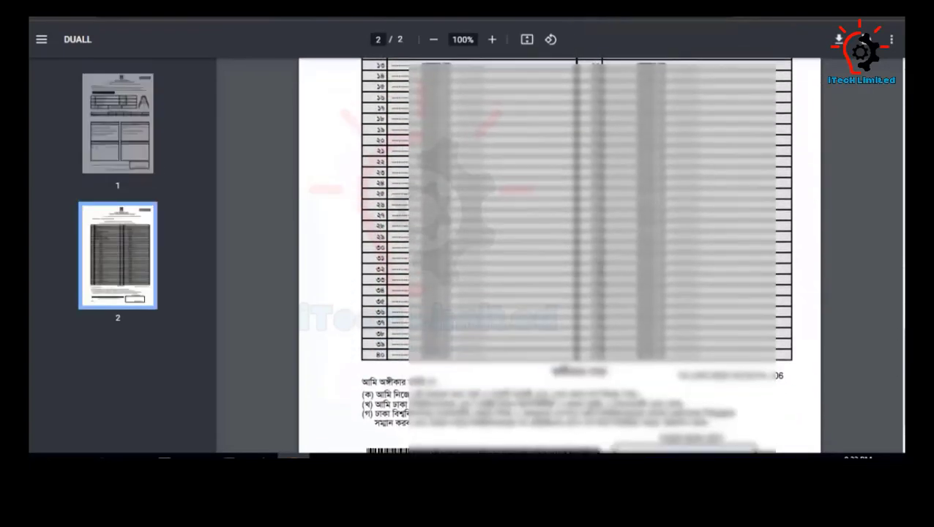
scroll(559, 256, "up", 15)
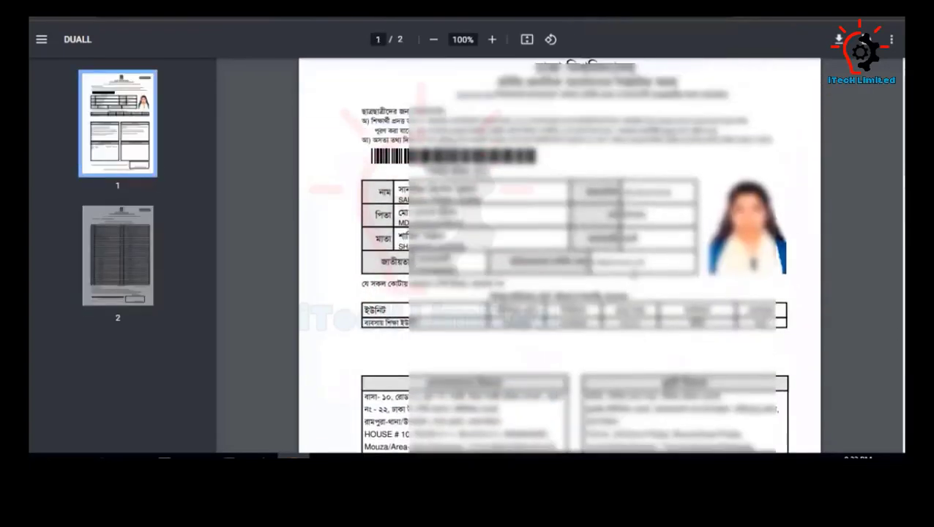
left_click(838, 39)
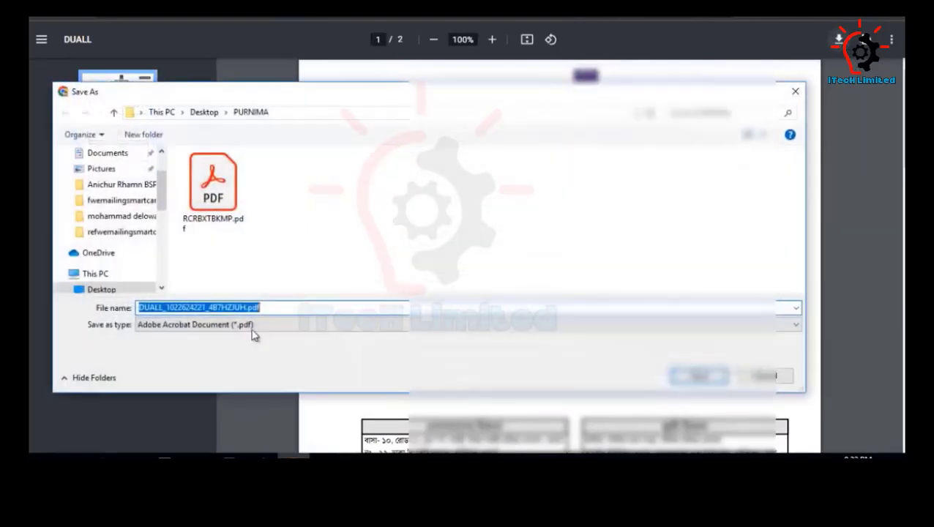
scroll(106, 169, "up", 2)
left_click(101, 179)
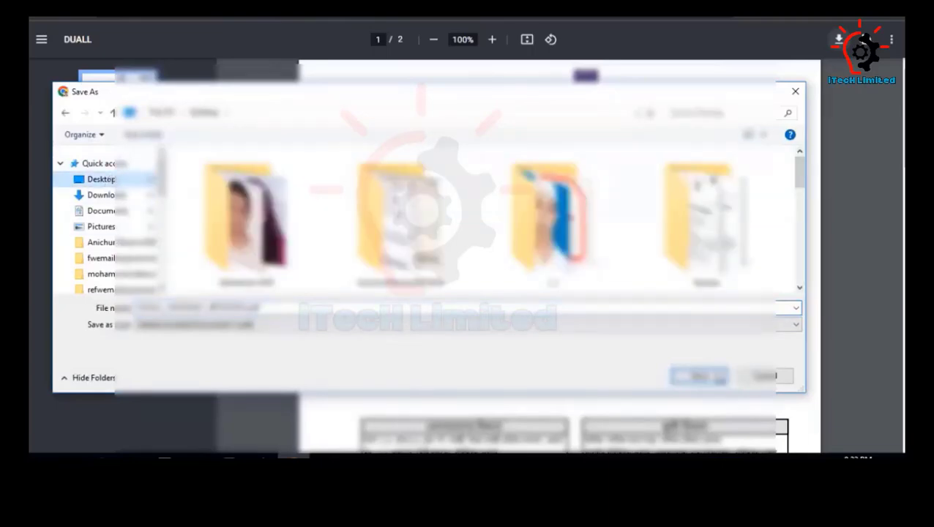
left_click(713, 379)
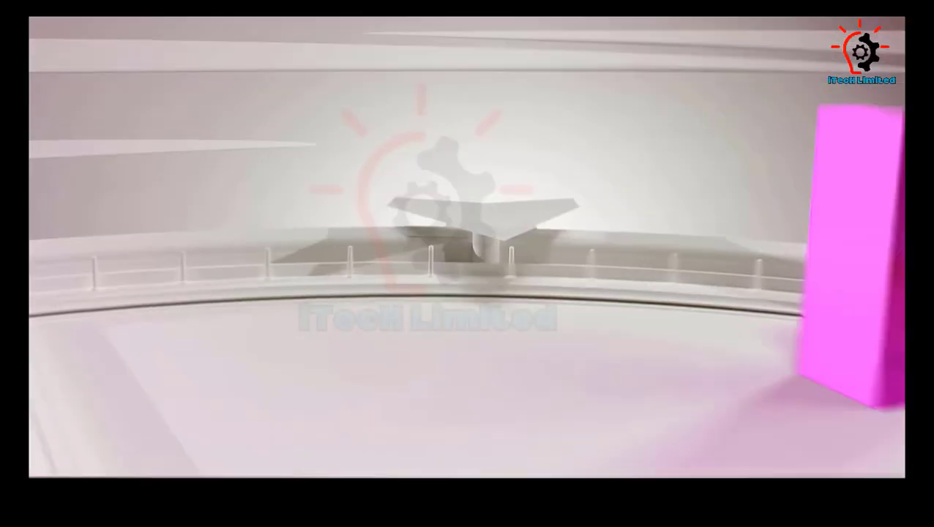